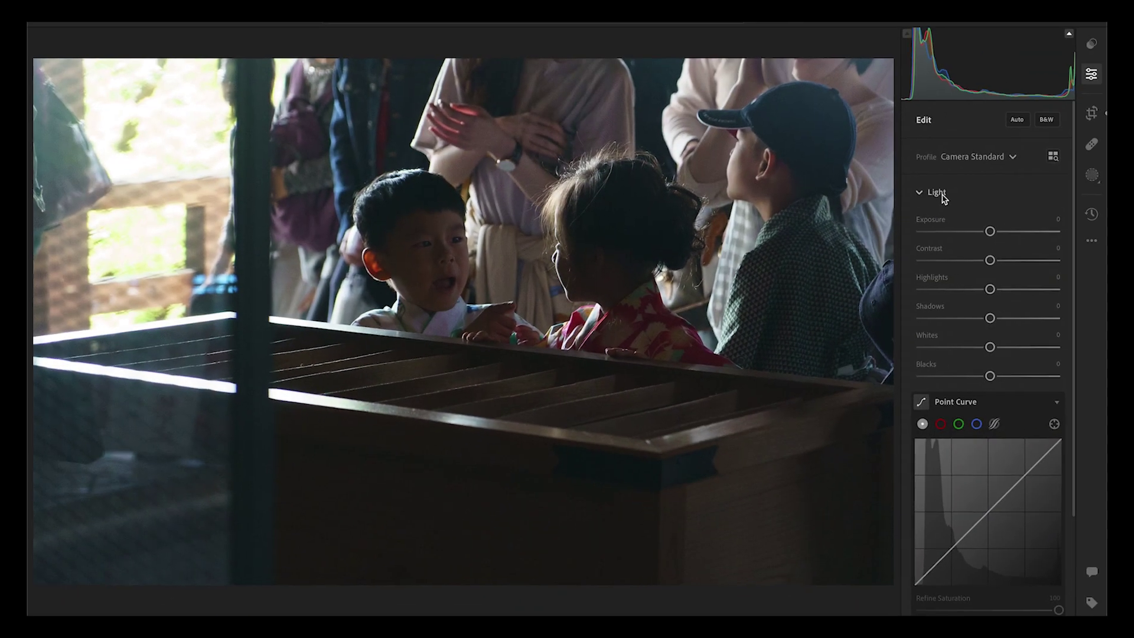
Step: Commit the tighter crop, then bring up AI Denoise from the Detail panel (amount 47)
click(939, 196)
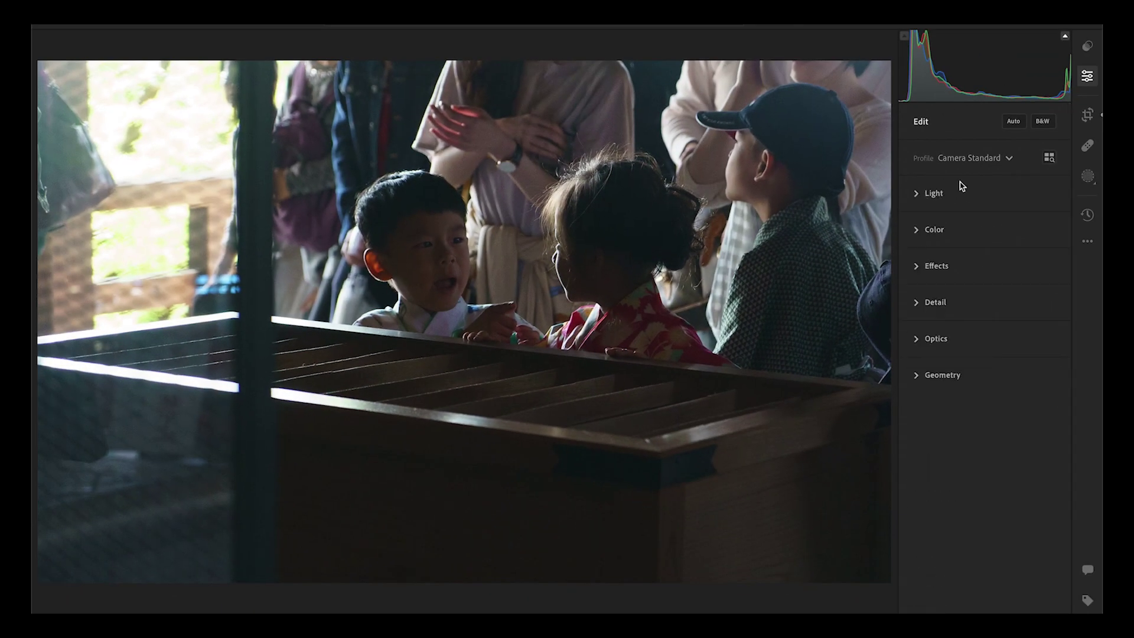
click(1088, 116)
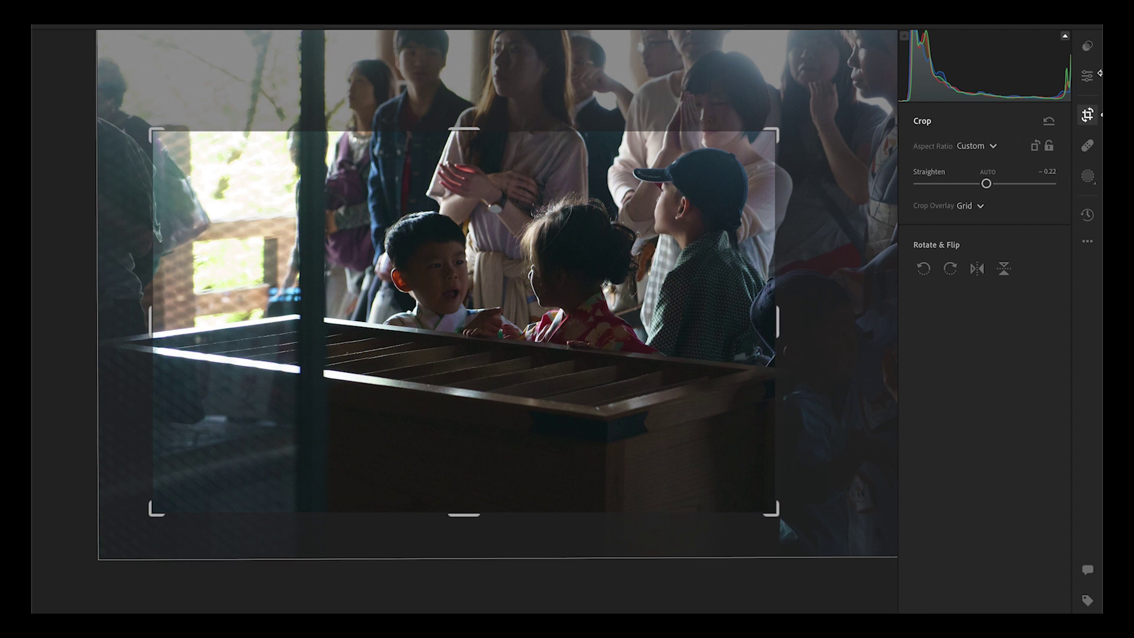
click(1088, 77)
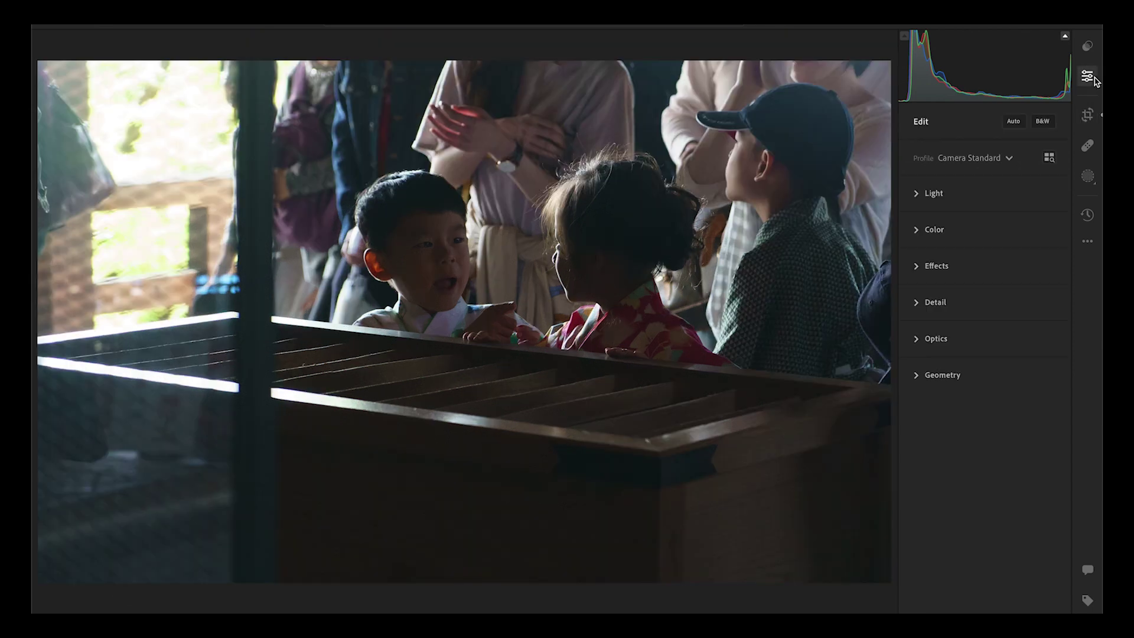
click(952, 302)
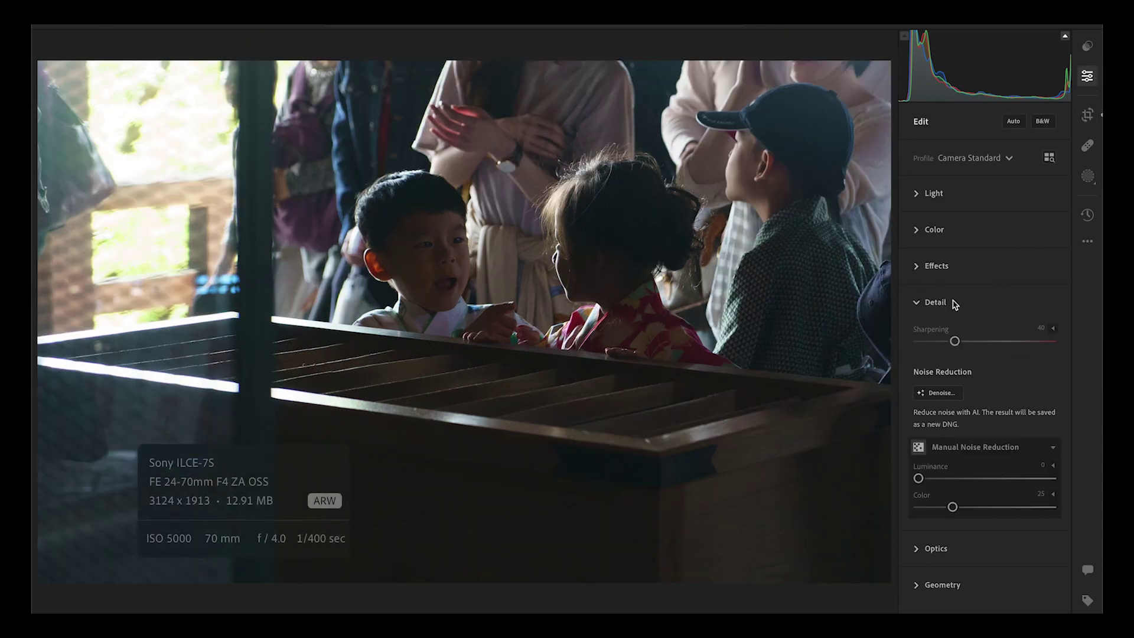
click(957, 395)
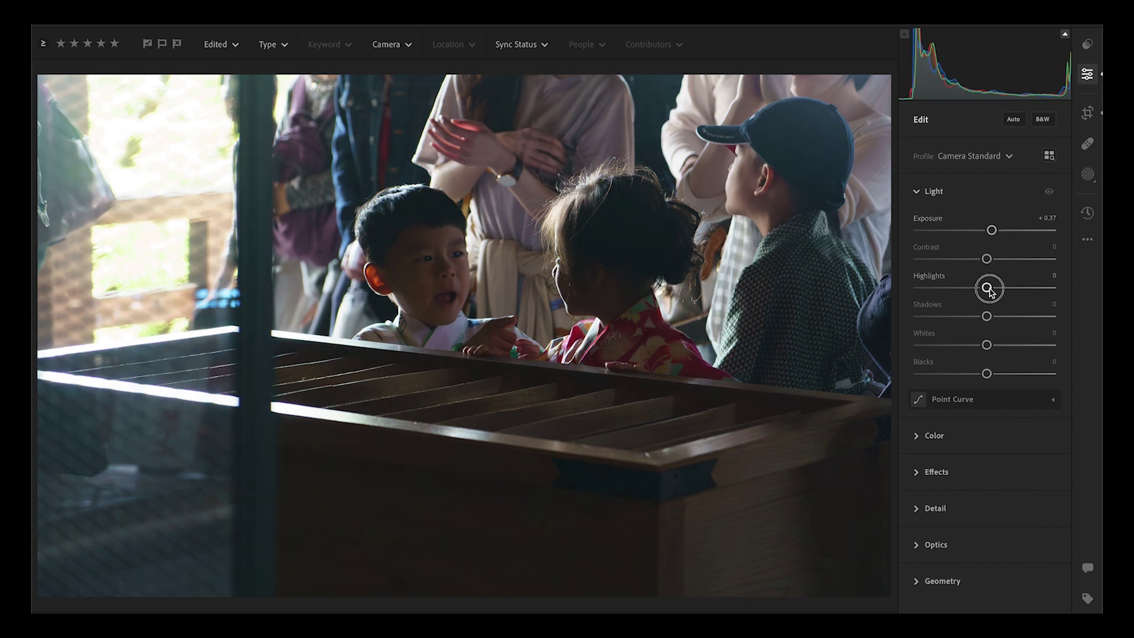
Step: Brighten the photo with Exposure +0.37, Highlights −26 and Shadows +70, showing the Point Curve
drag(987, 288, 1037, 318)
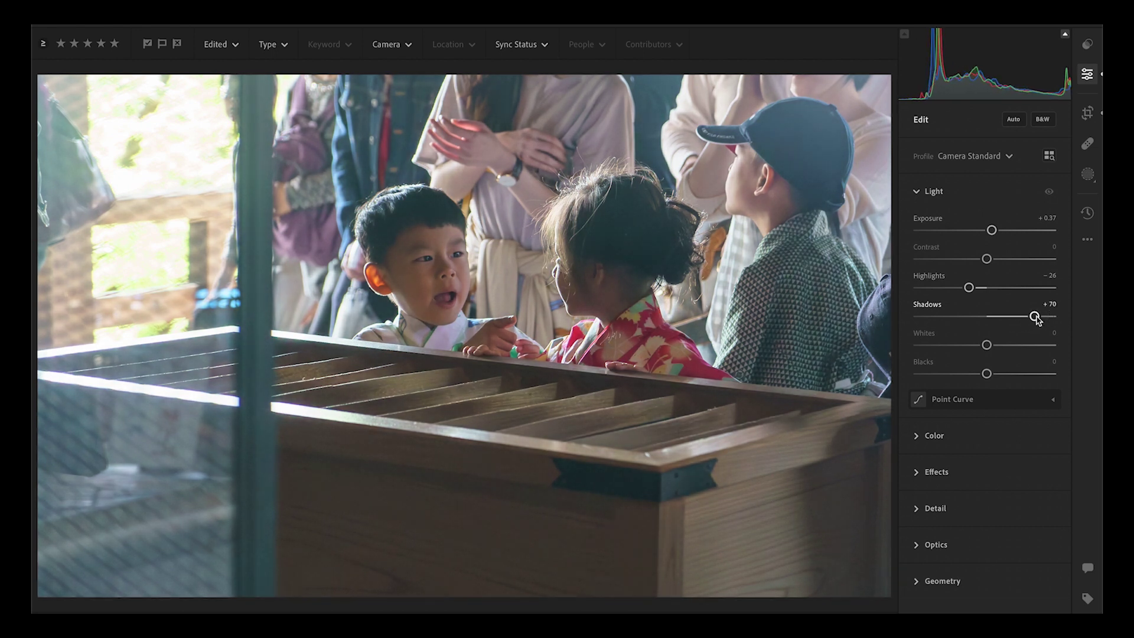
click(1052, 399)
scroll(1051, 516, down, 3)
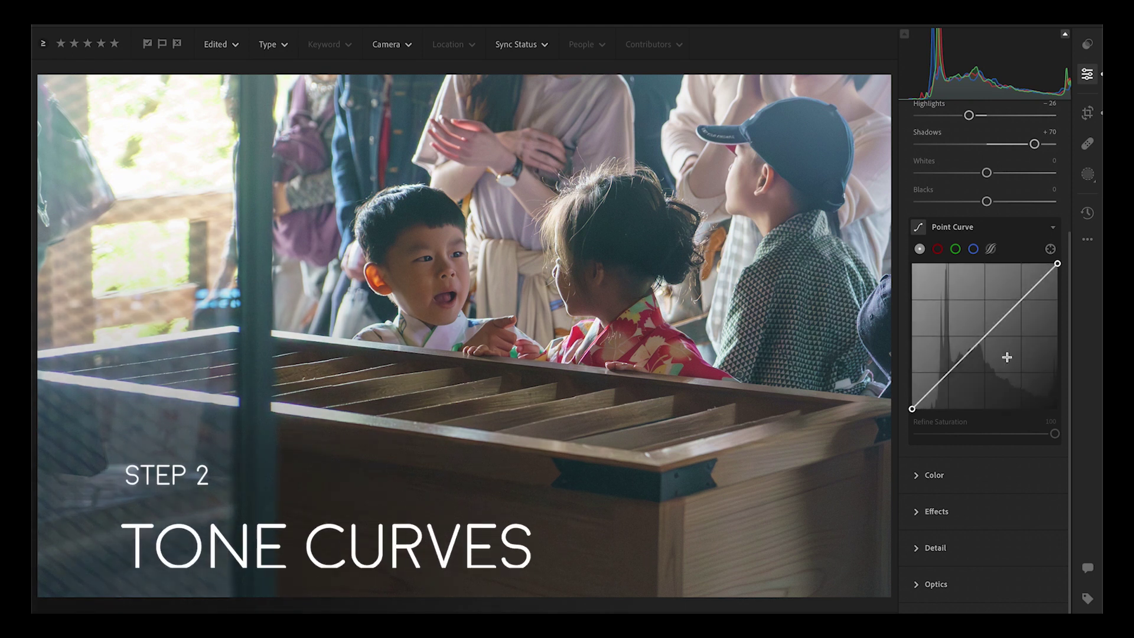
Step: Bend the RGB point curve into a gentle S with shadow, midtone and highlight points and lifted blacks
click(984, 337)
click(1022, 300)
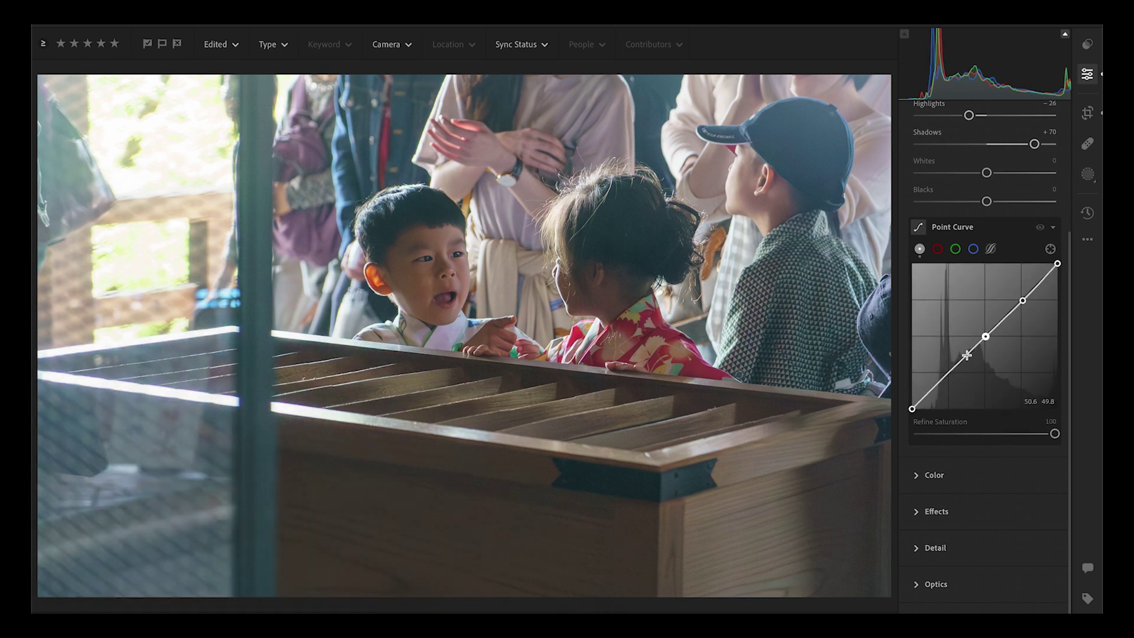
click(949, 372)
drag(1023, 301, 1024, 294)
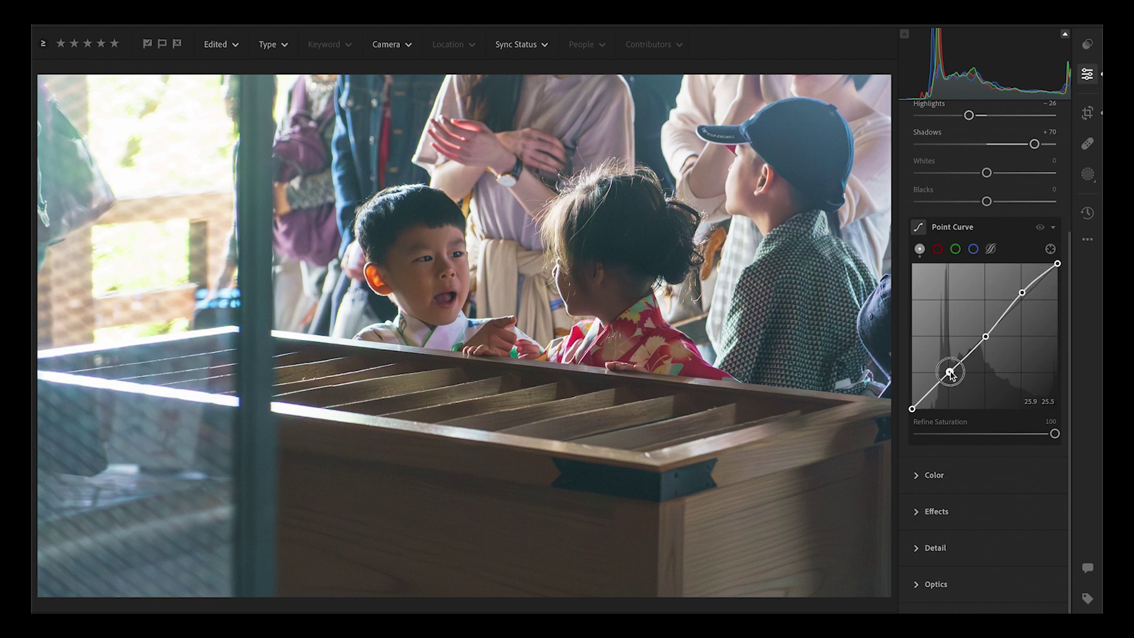
drag(949, 372, 960, 362)
click(932, 390)
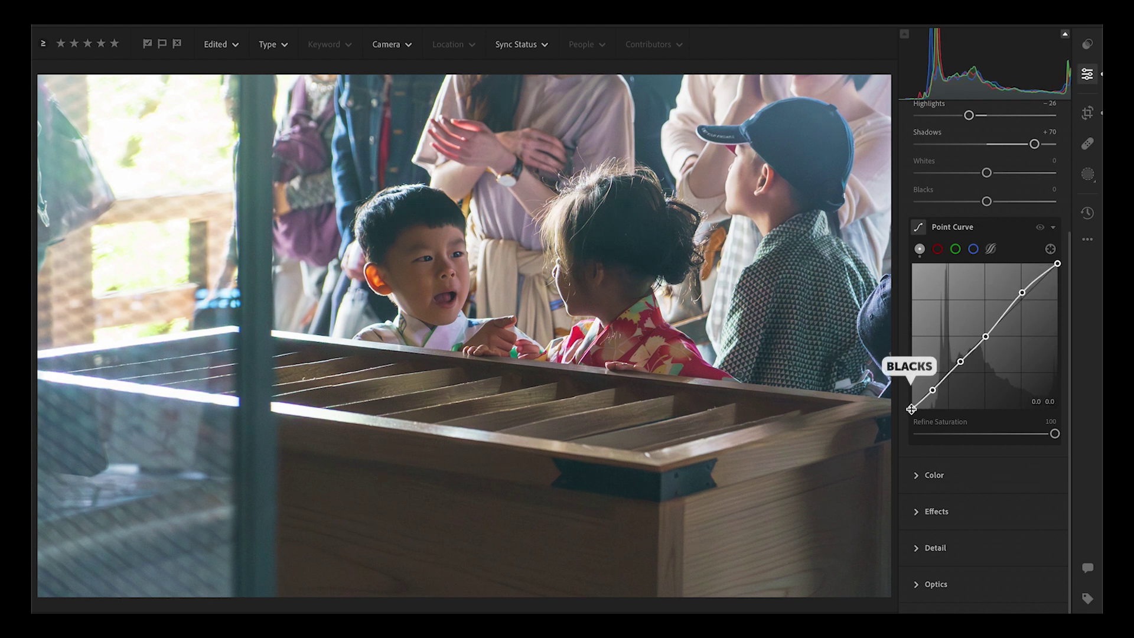
mouse_move(912, 408)
mouse_down()
mouse_move(939, 382)
mouse_move(912, 392)
mouse_up()
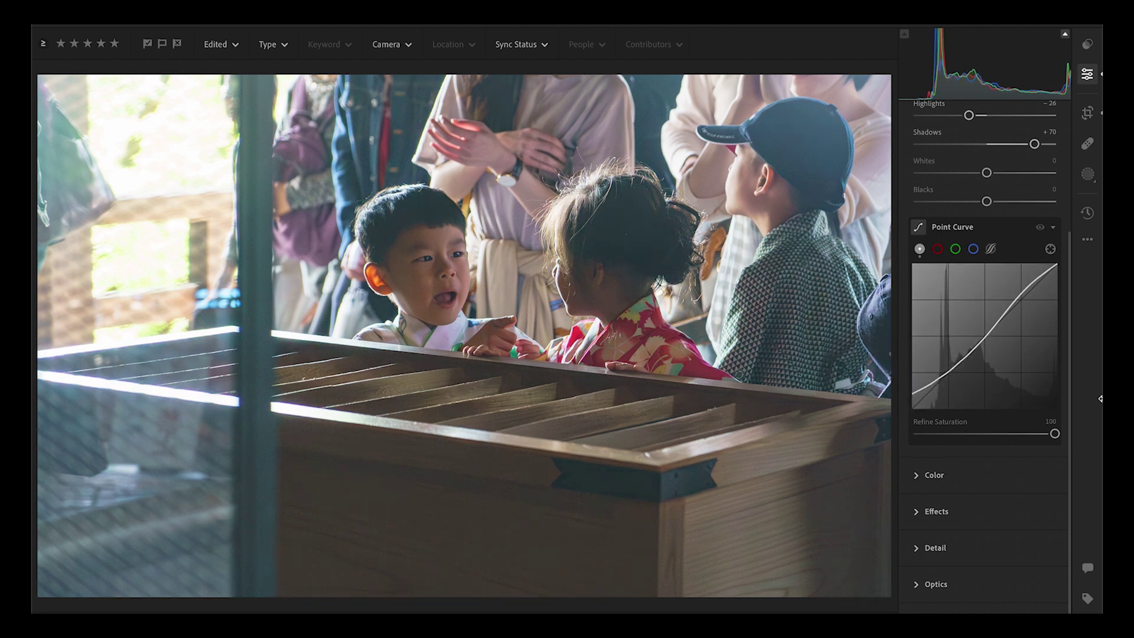
Step: Add an S curve on the Red channel, raising red highlights and deepening red shadows
click(939, 249)
click(986, 353)
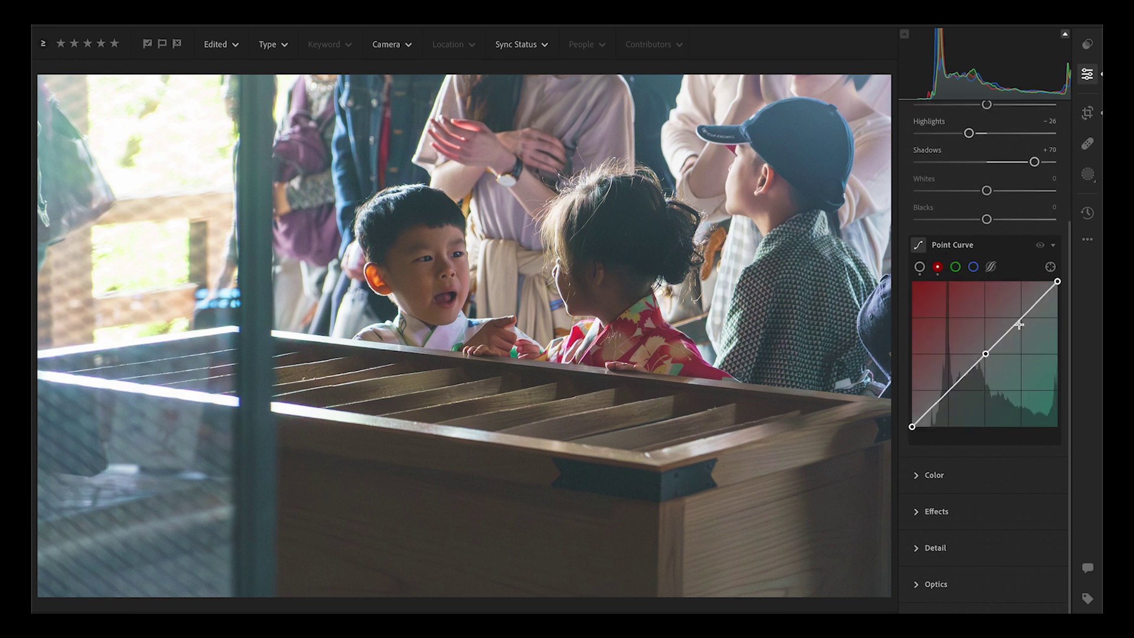
click(1019, 317)
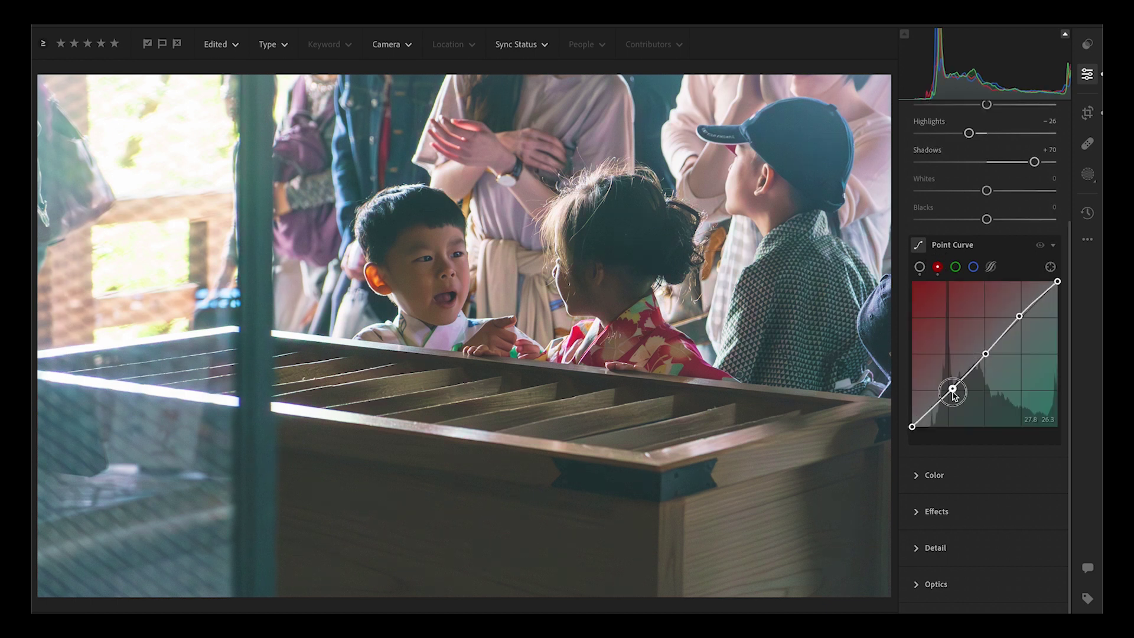
drag(953, 390, 953, 393)
drag(1022, 316, 1023, 308)
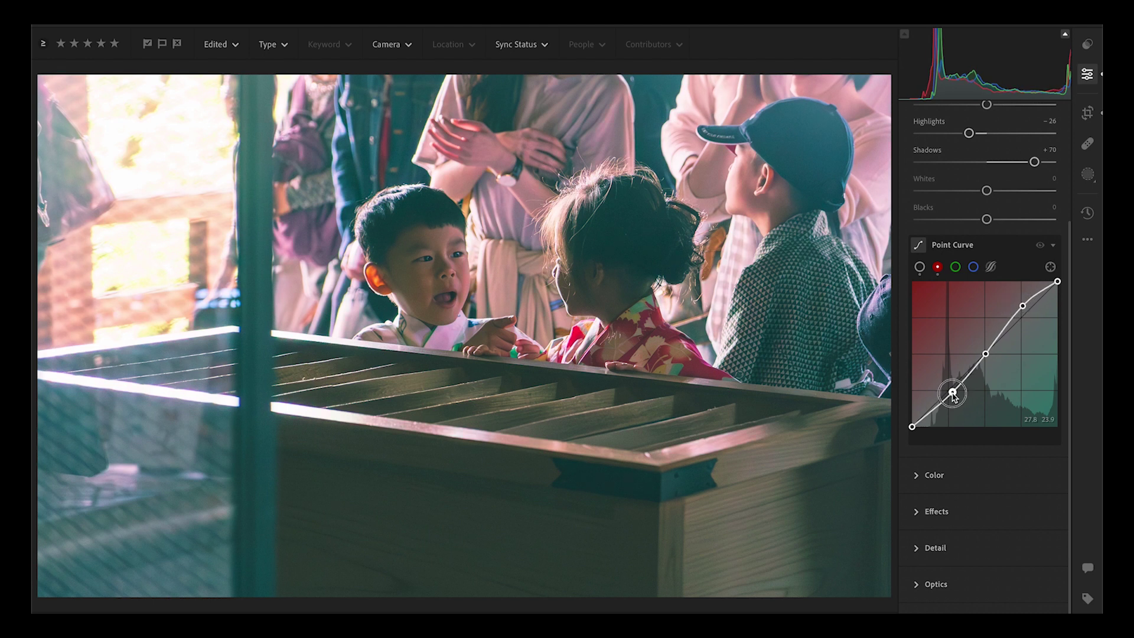
drag(953, 393, 935, 409)
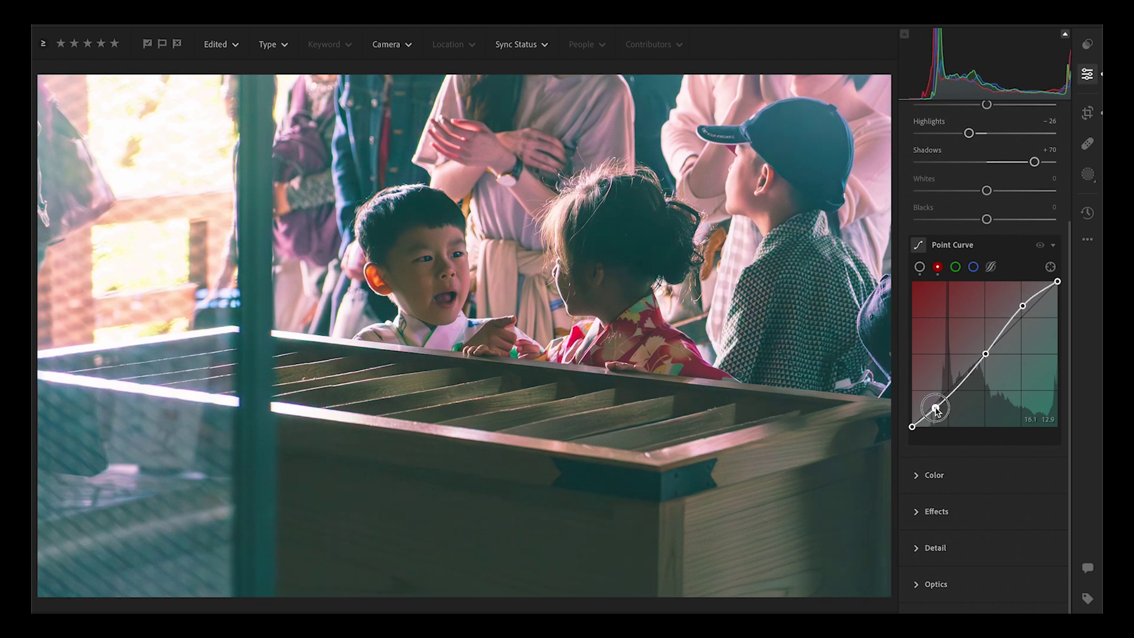
Step: Shape the Green channel curve with slightly lifted highlights and lowered shadows
click(955, 266)
click(985, 353)
drag(1021, 318, 1016, 316)
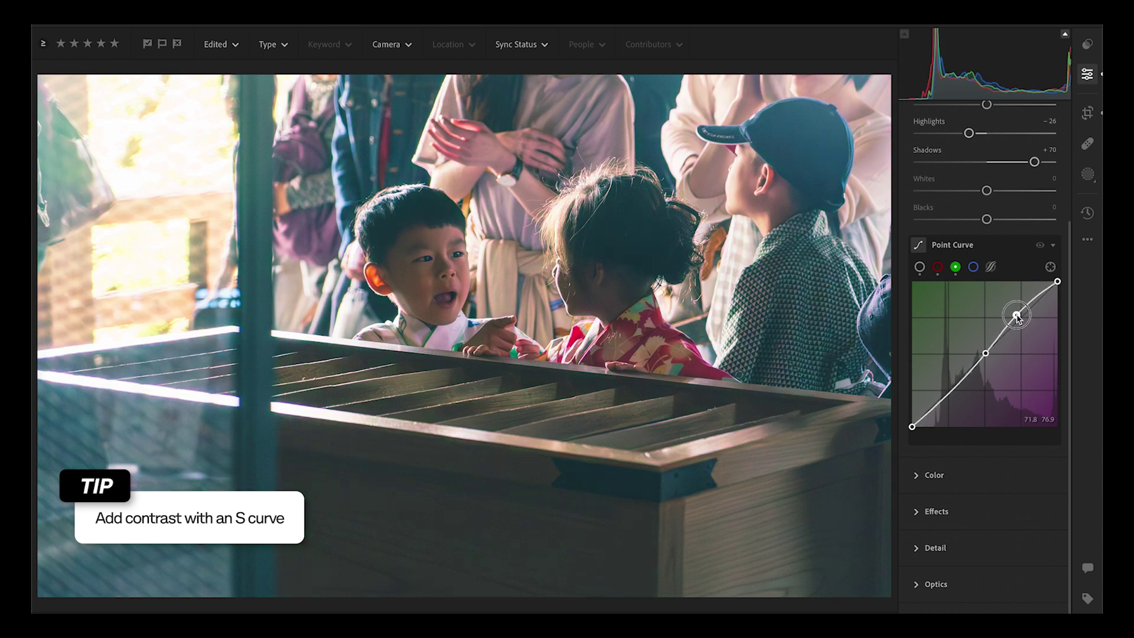
drag(946, 396, 951, 404)
Step: Lift the Blue curve's midtones, highlights and shadows for a cool tint, then hide the curve to compare
click(973, 266)
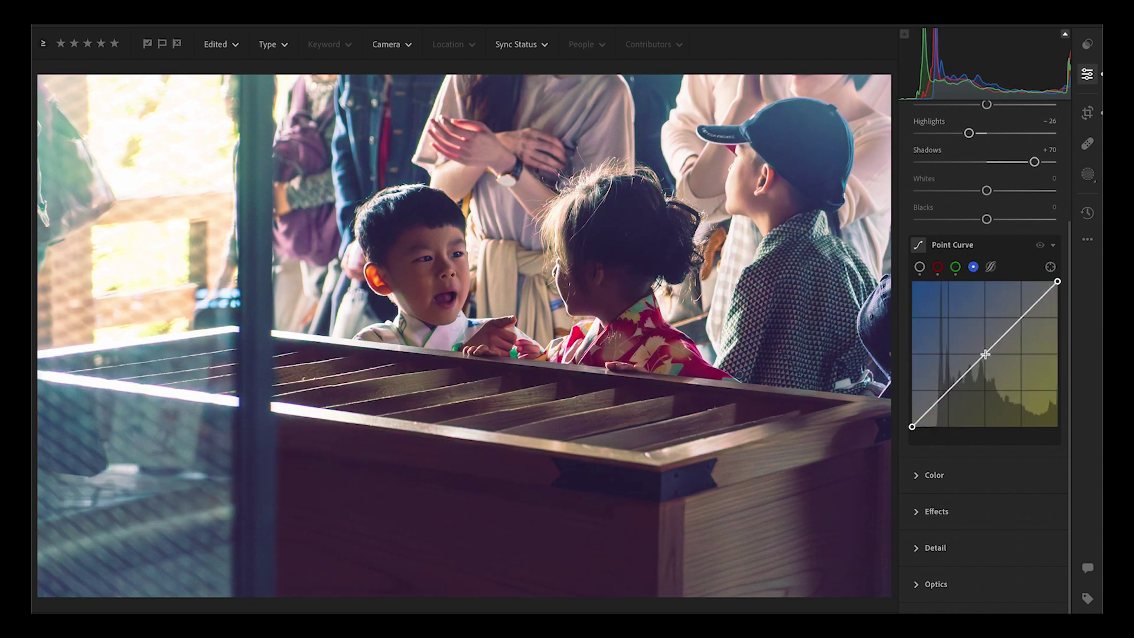
drag(985, 353, 985, 349)
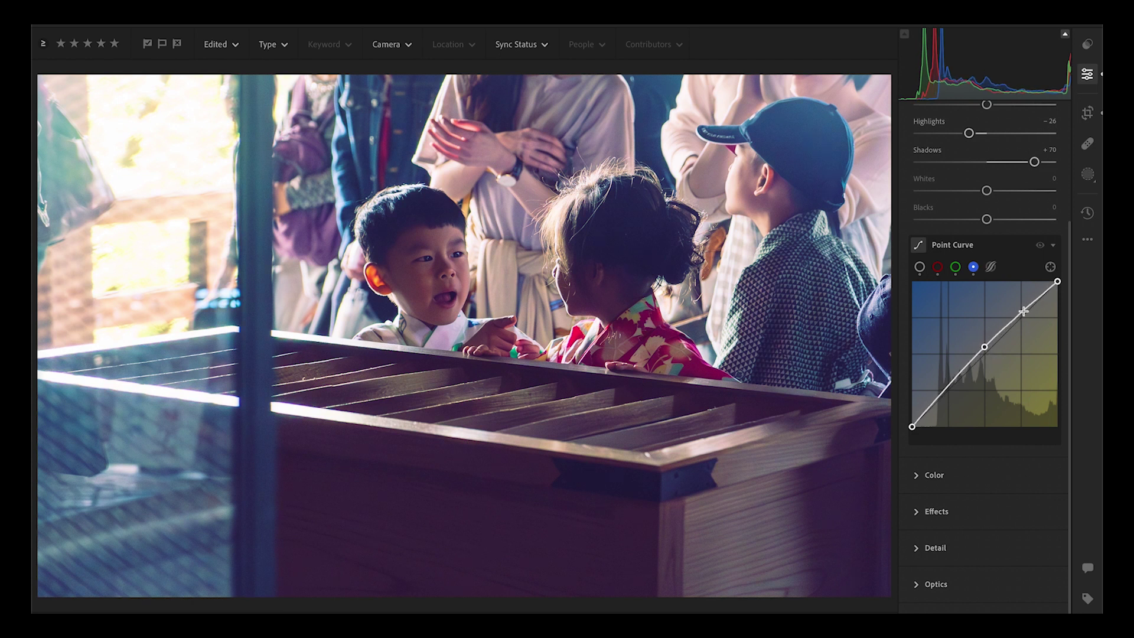
drag(1023, 312, 1023, 304)
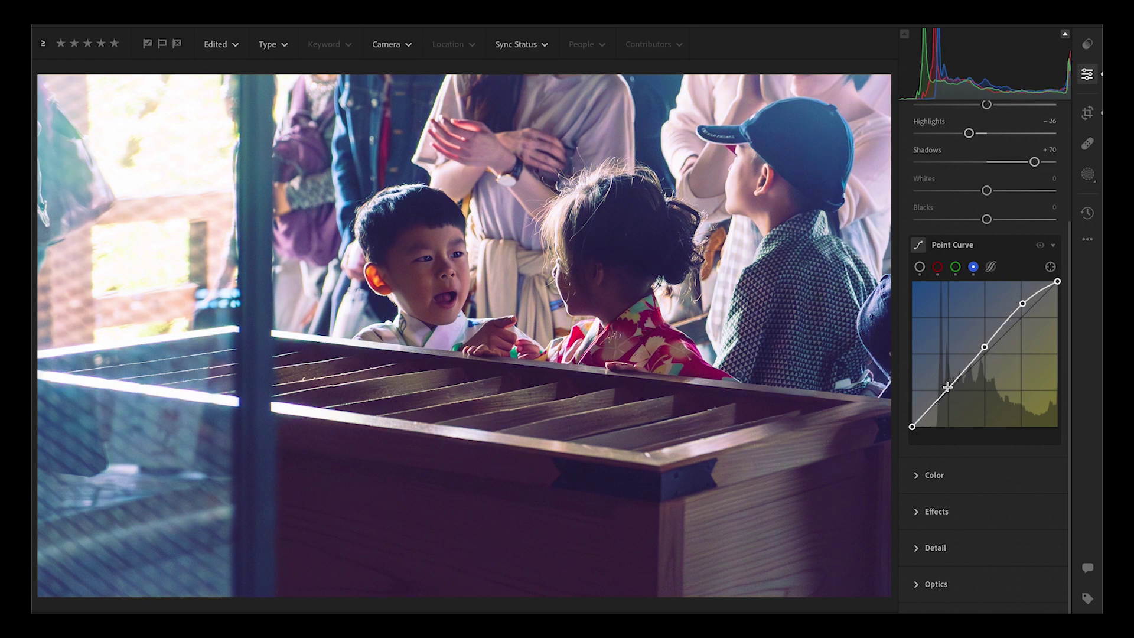
drag(947, 390, 948, 385)
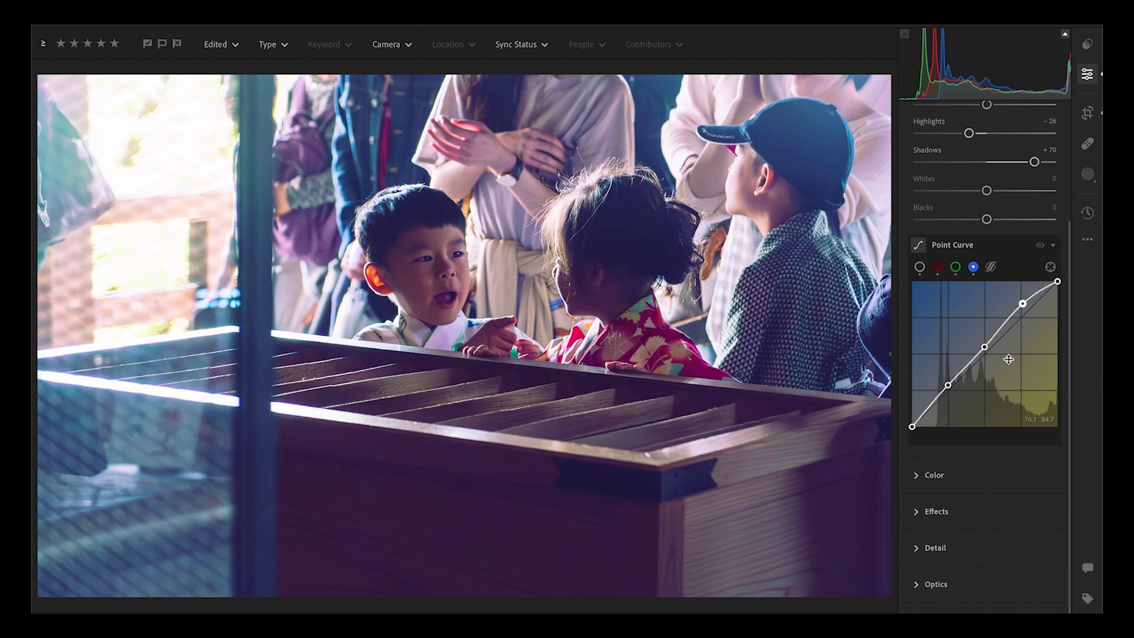
click(1040, 246)
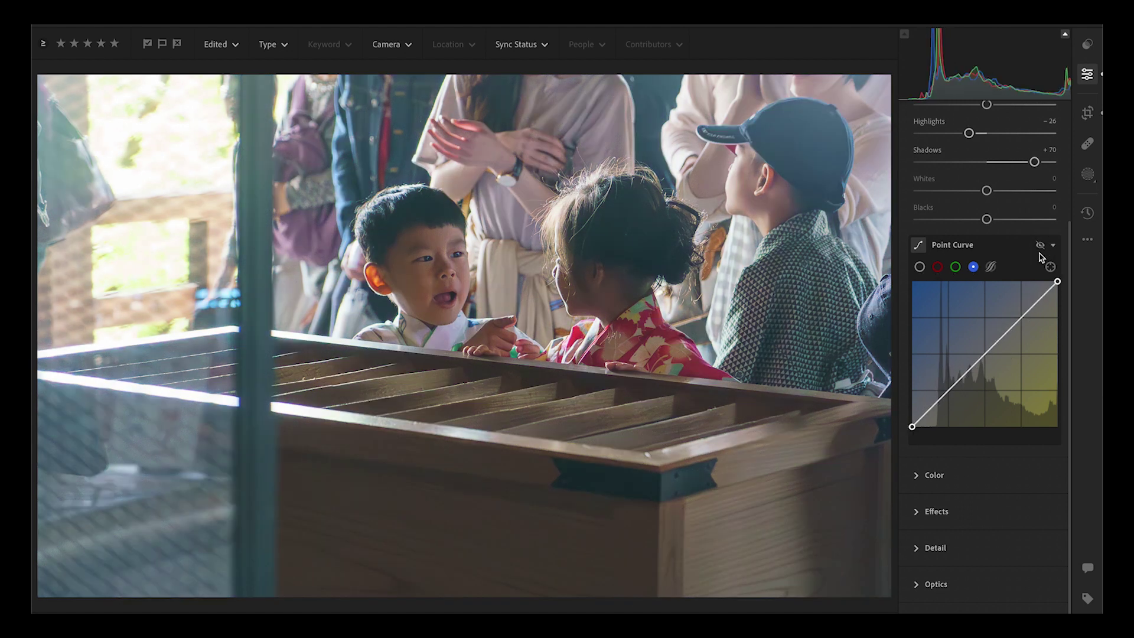
Step: Re-enable the curve grade and soften the image with Dehaze −11 and Clarity −21
click(1040, 245)
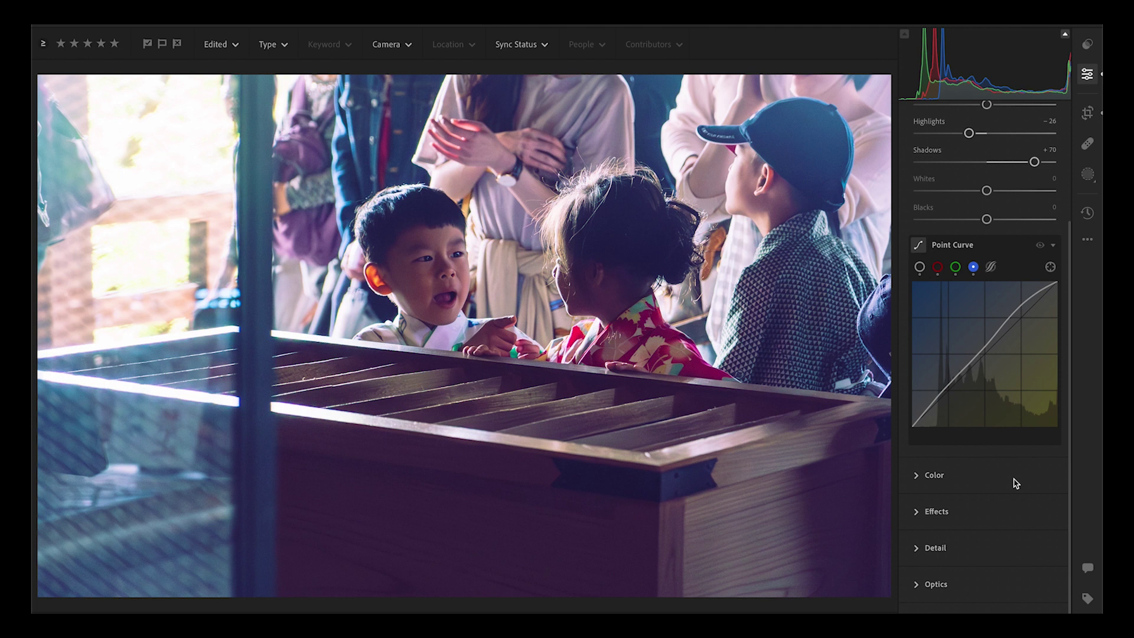
click(1012, 514)
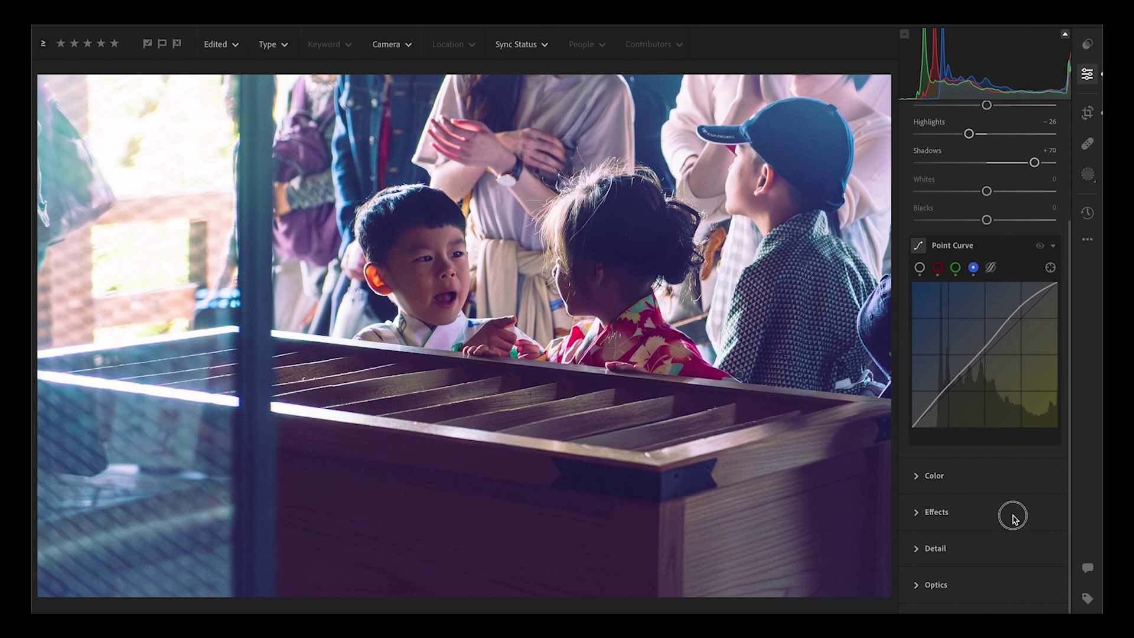
drag(987, 362, 972, 332)
click(1050, 267)
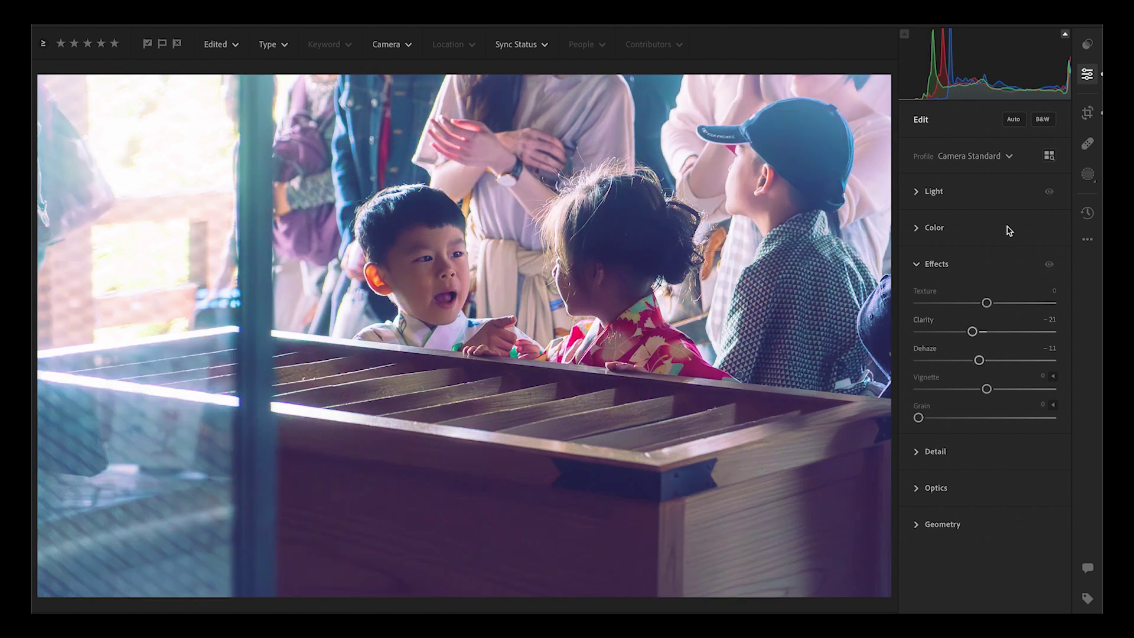
Step: Expand the Color section to show the Color Grading wheels
click(1009, 229)
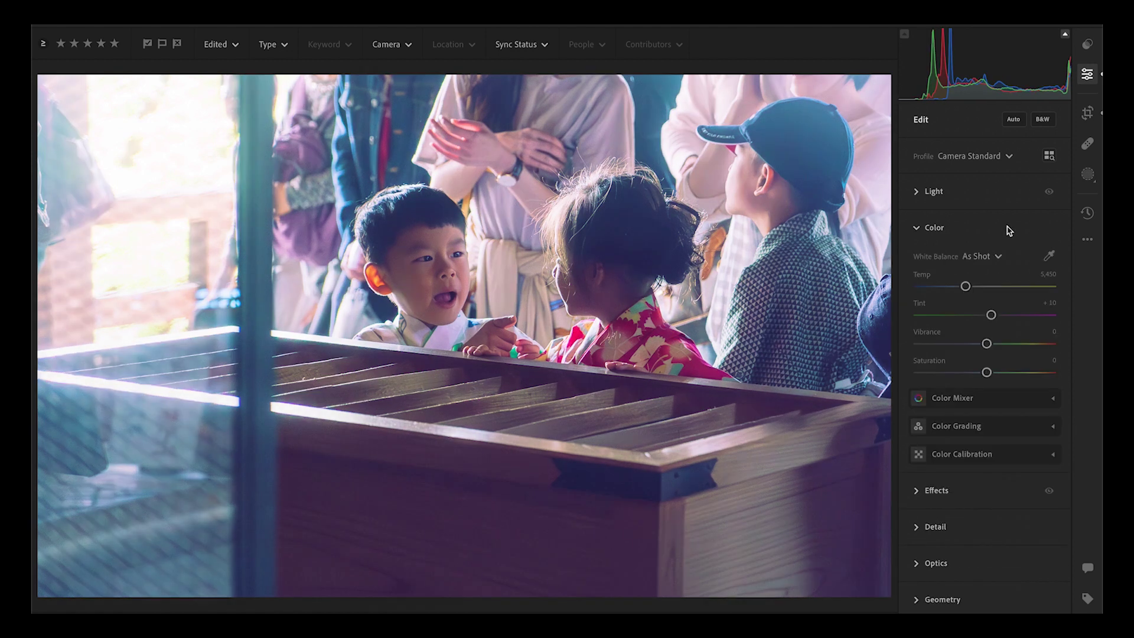
click(1013, 435)
scroll(1054, 446, down, 5)
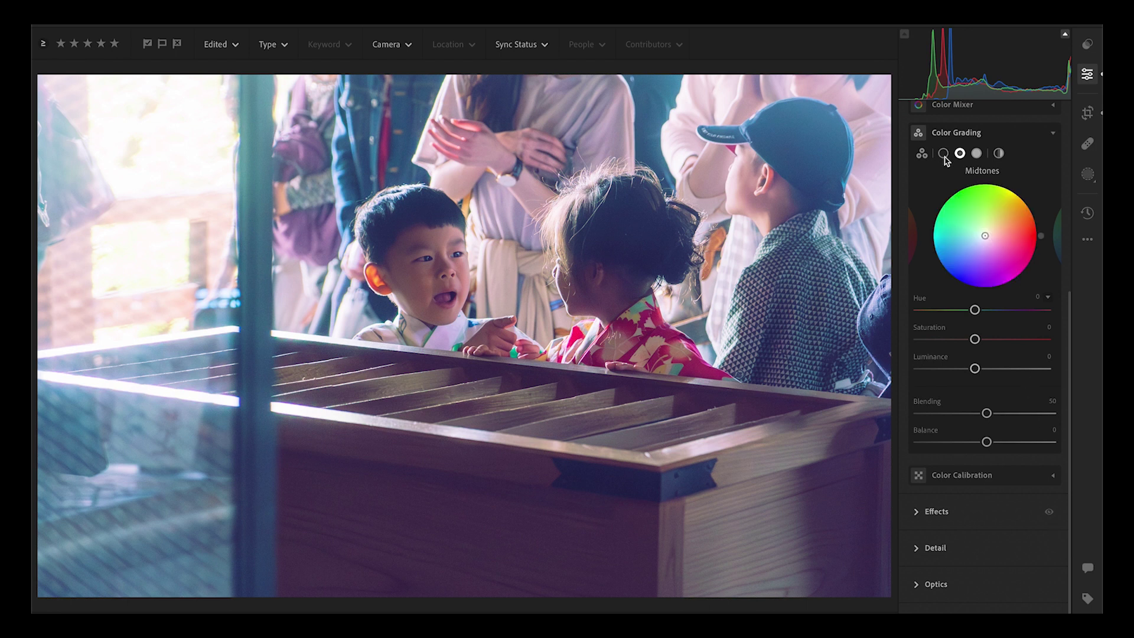
Step: Grade Shadows to hue 144, saturation 38 and Highlights to hue 60, saturation 35
drag(1040, 241, 948, 206)
drag(985, 237, 963, 234)
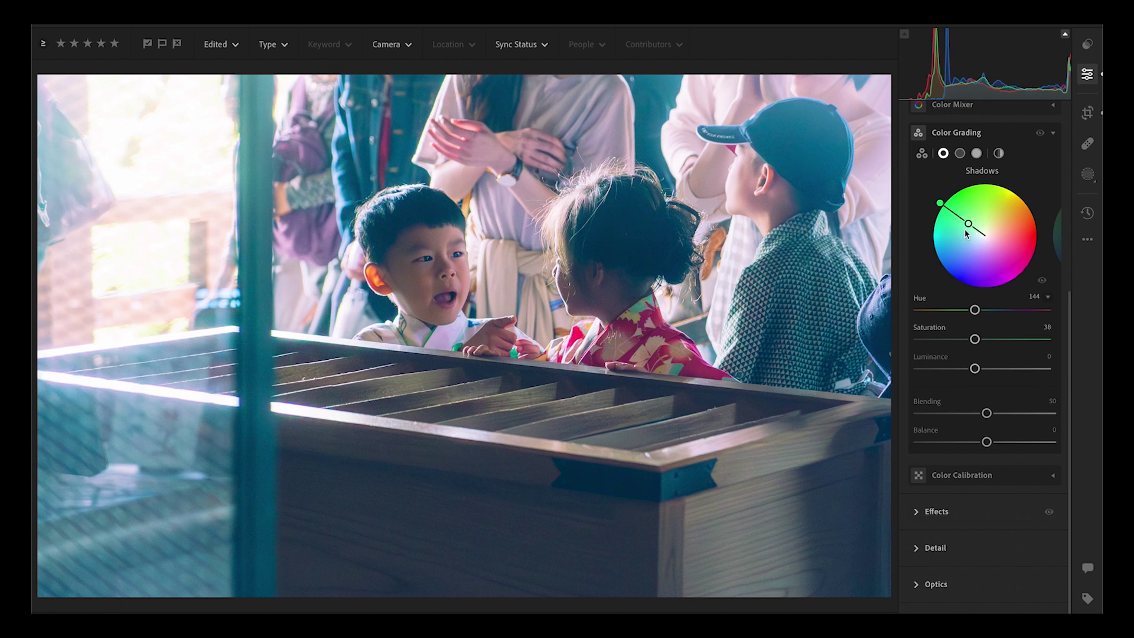
click(978, 153)
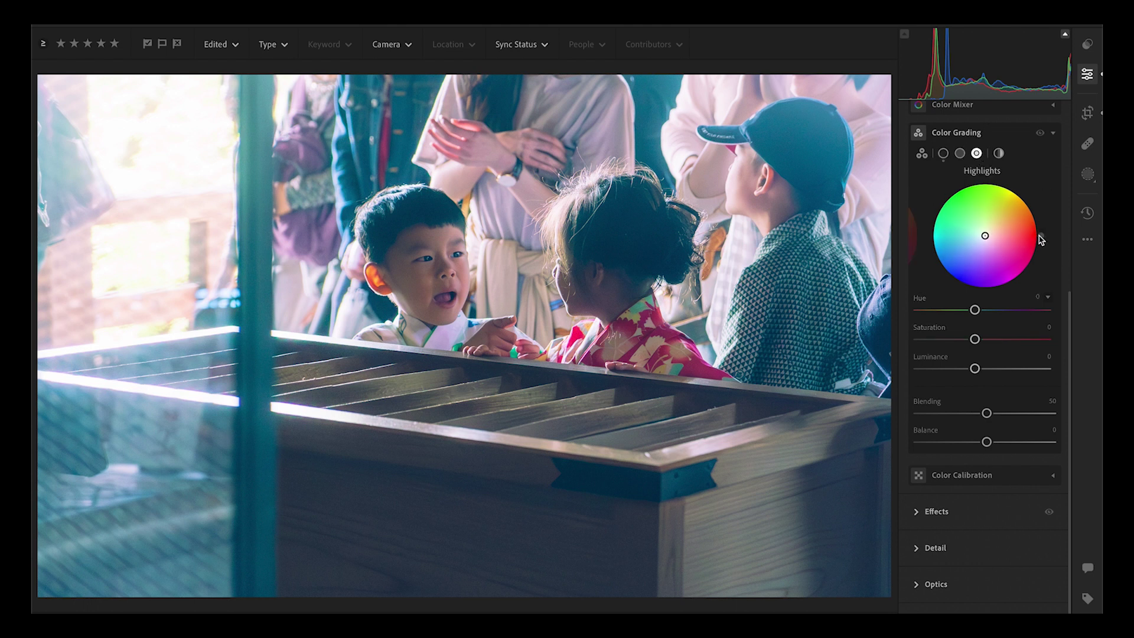
drag(1040, 239, 1009, 196)
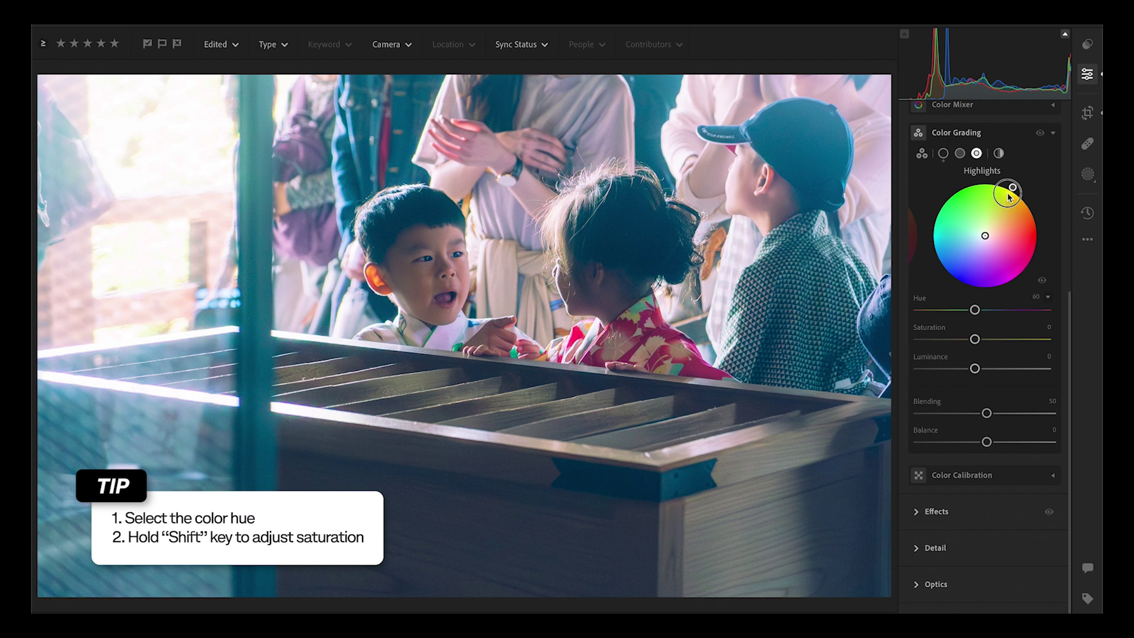
drag(985, 236, 997, 218)
click(960, 153)
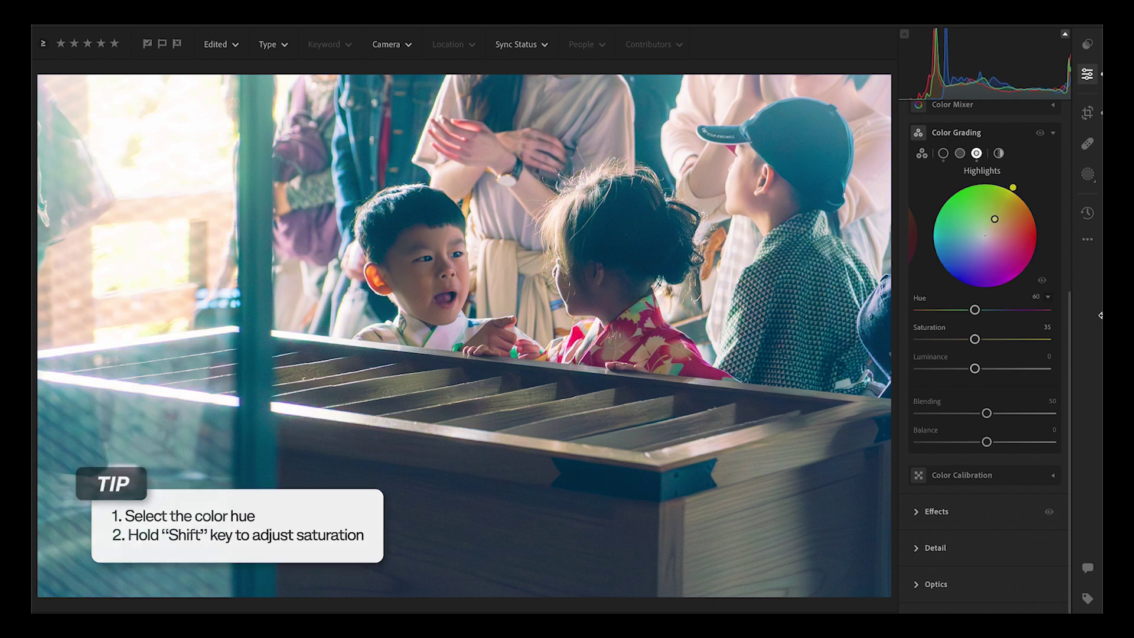
Step: Give the midtones a hue 212, saturation 36 blue tint, toggling the grade off and on to compare
mouse_move(1036, 255)
mouse_down()
mouse_move(990, 274)
mouse_move(944, 266)
mouse_move(983, 239)
mouse_move(969, 248)
mouse_up()
click(1040, 133)
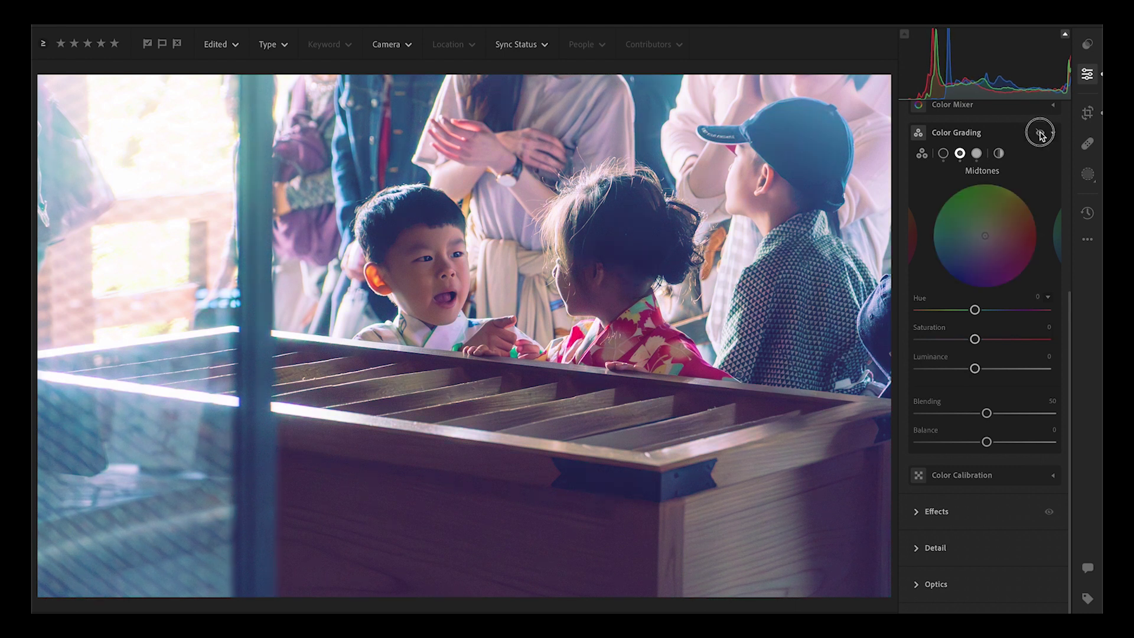
click(1041, 134)
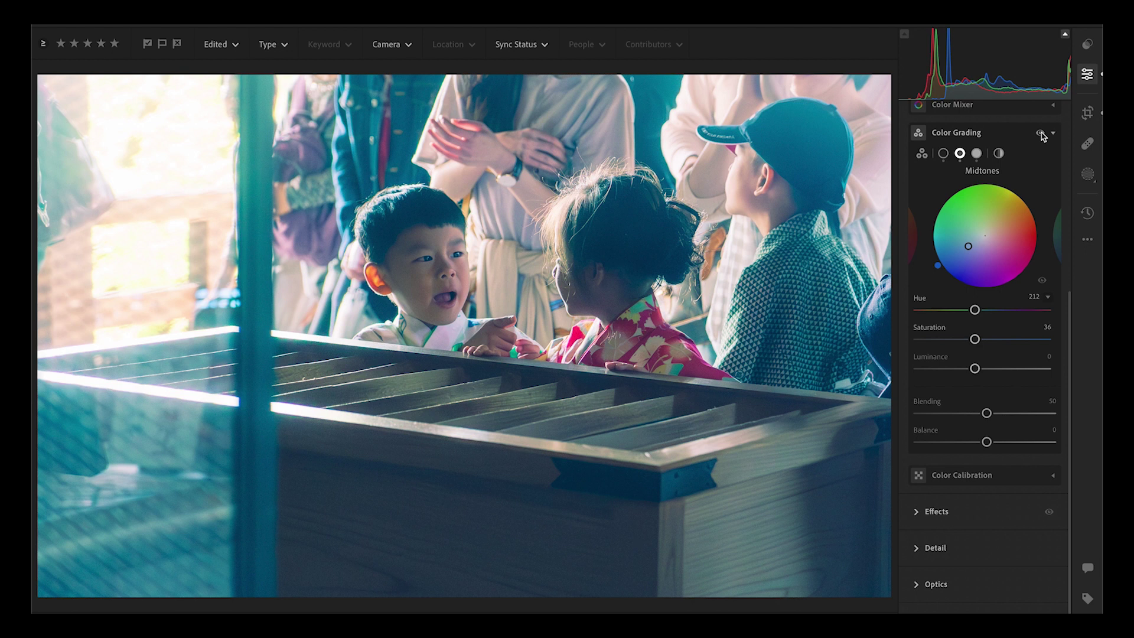
click(1042, 134)
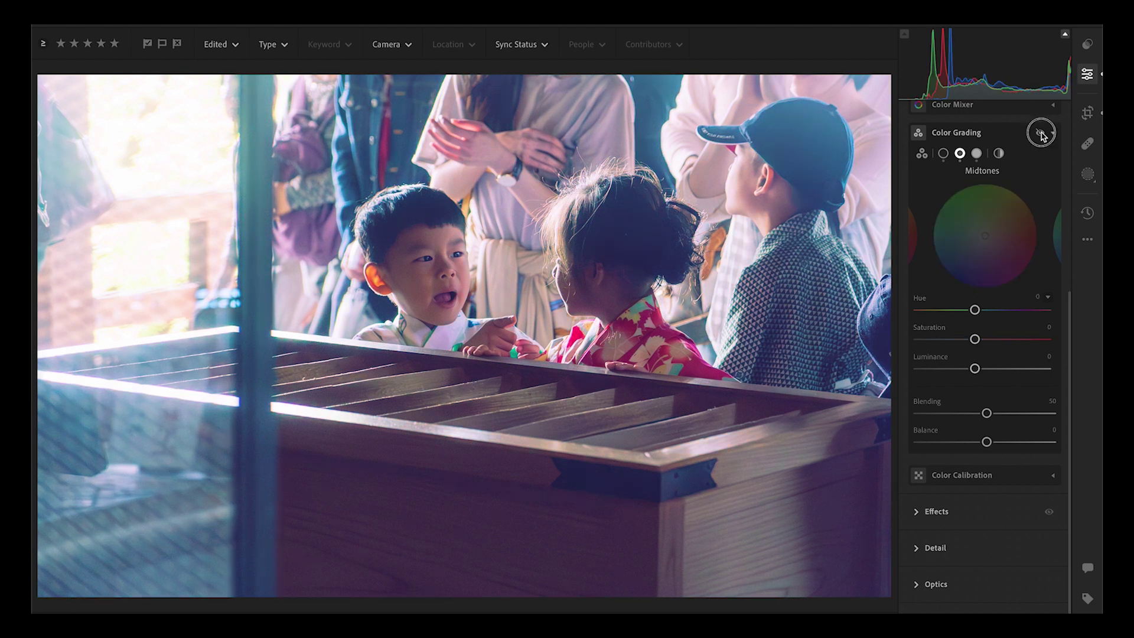
click(1041, 134)
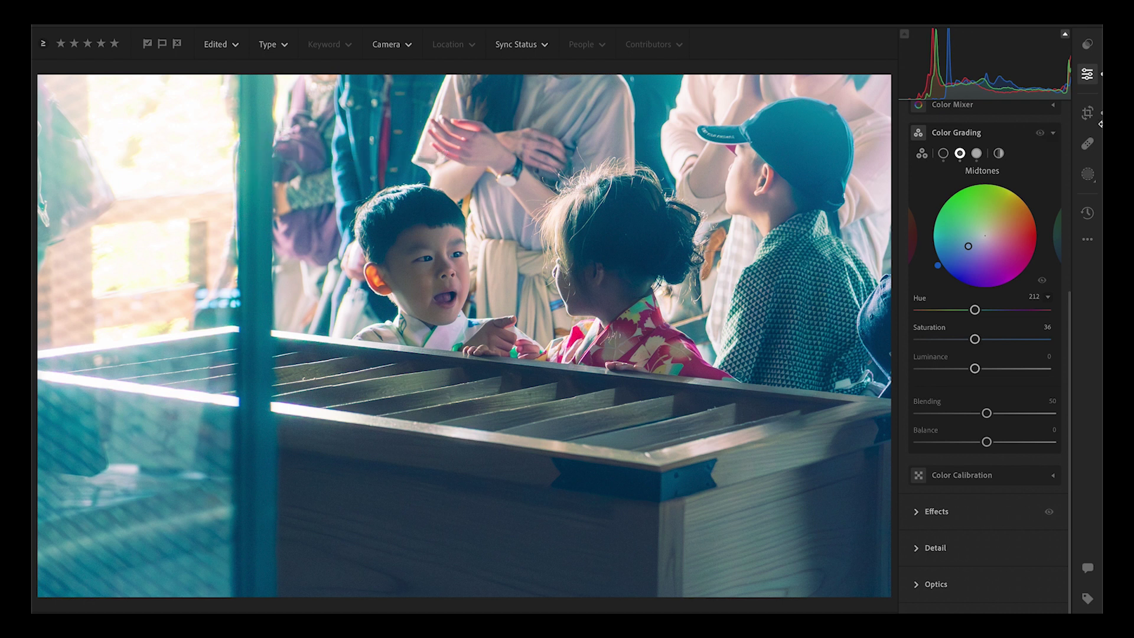
Step: Lower yellow saturation by dragging on the photo with the Color Mixer's targeted adjustment tool
click(1041, 106)
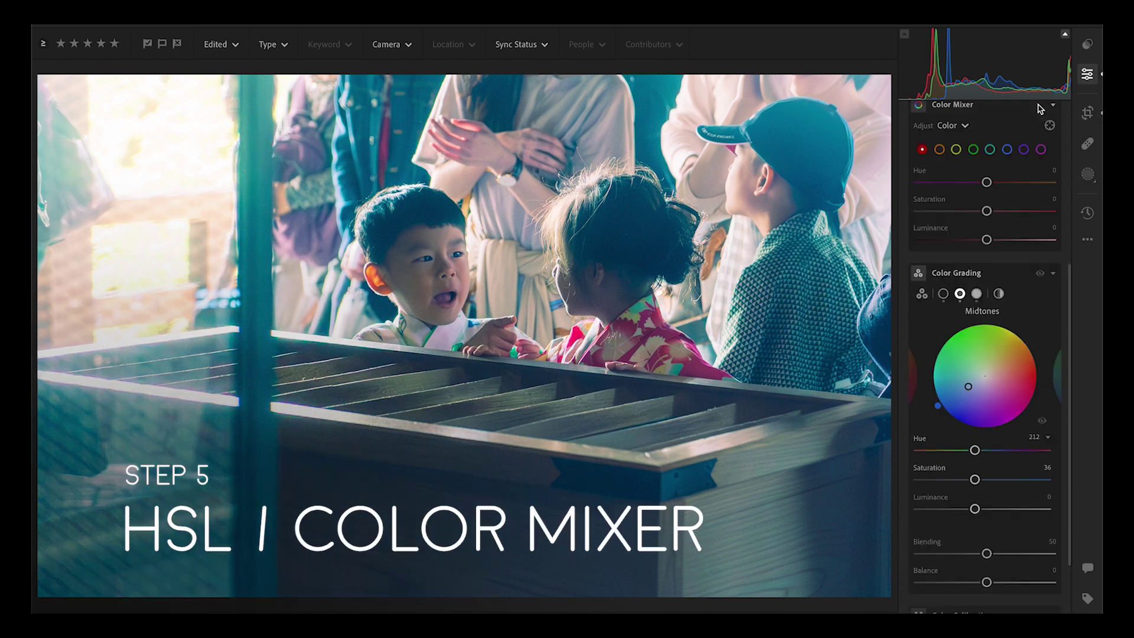
click(1020, 271)
scroll(1040, 283, up, 3)
click(1050, 300)
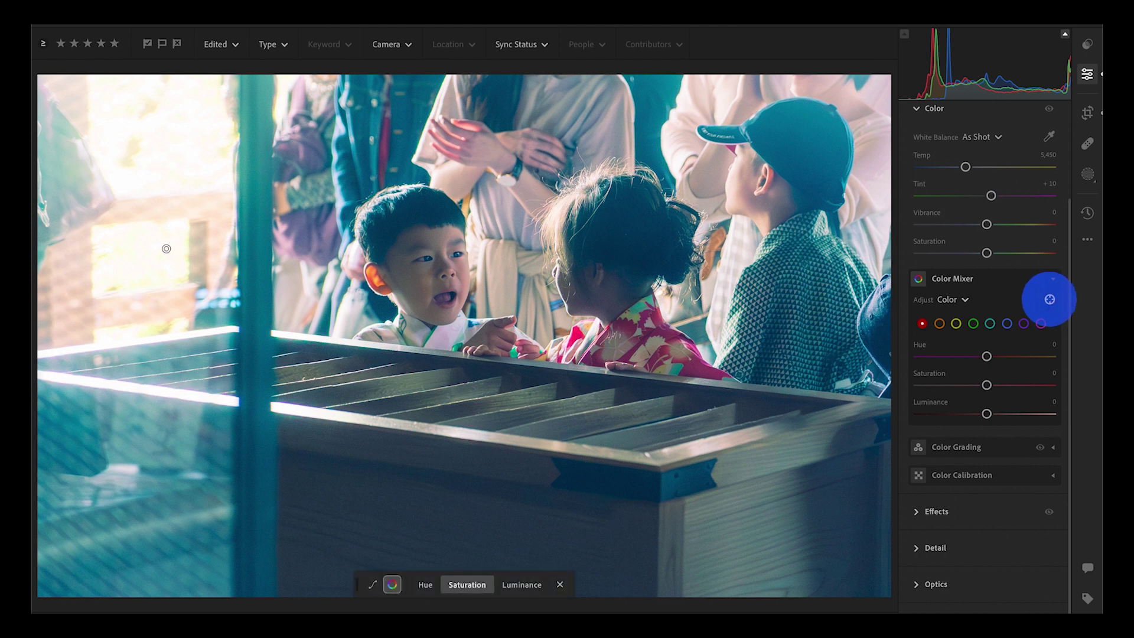
drag(222, 248, 134, 248)
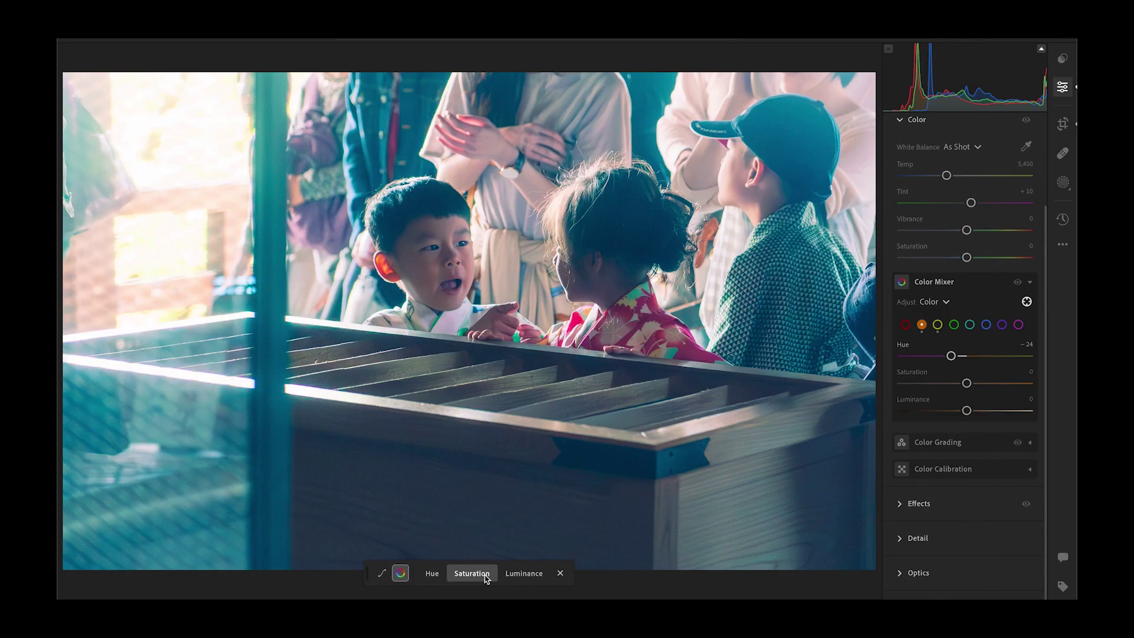
click(558, 492)
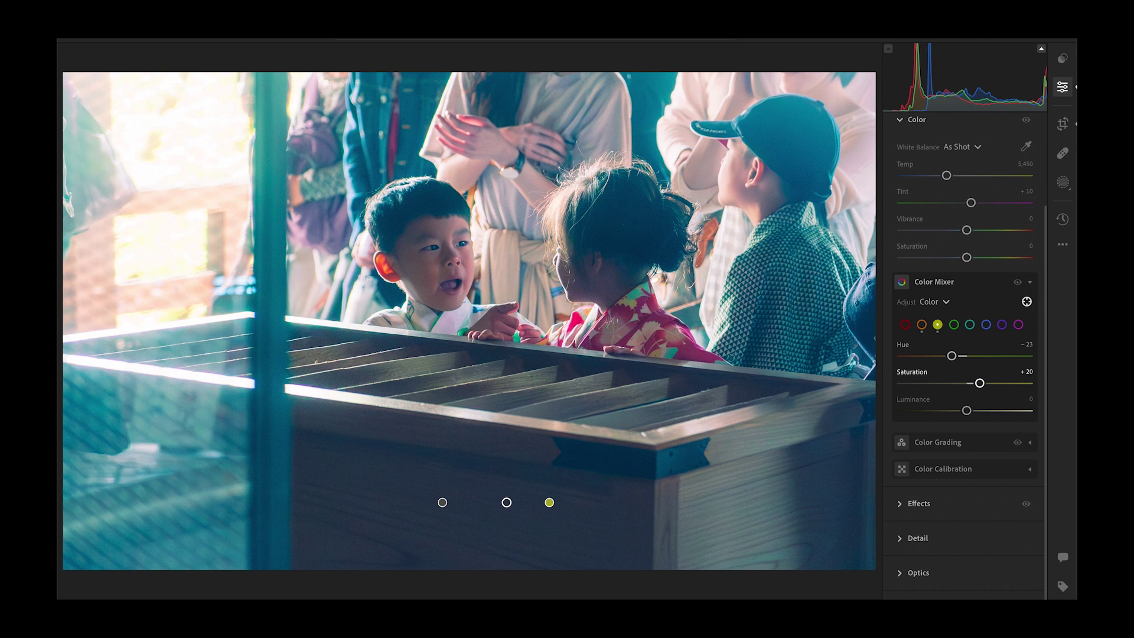
drag(507, 502, 507, 515)
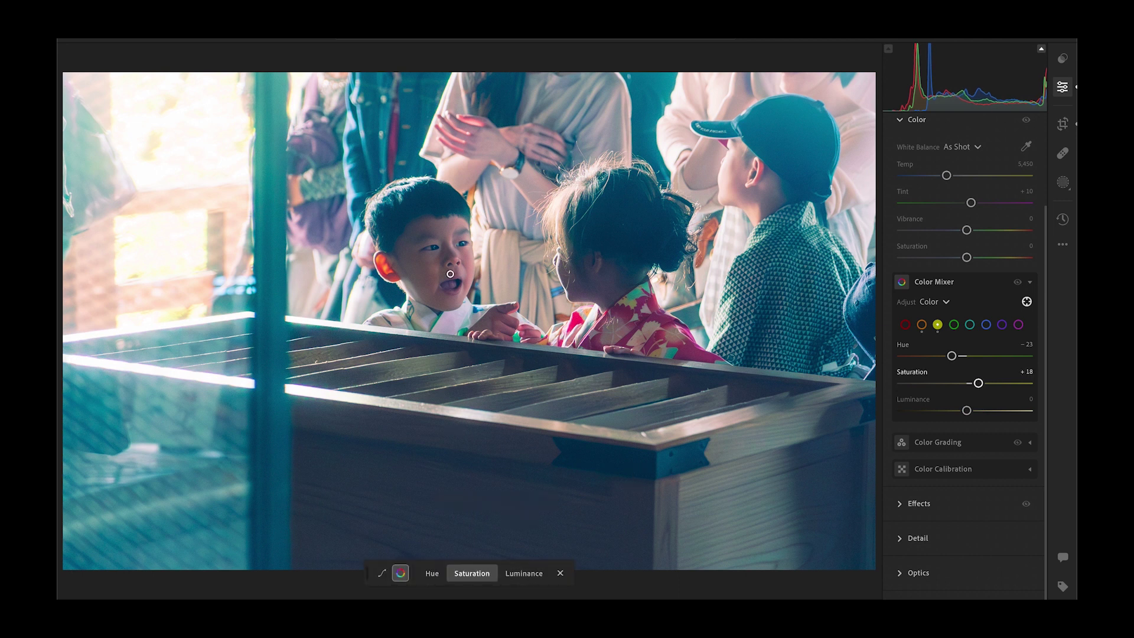
Step: Sample the boy's cheek oranges, then set Yellow to hue −37, saturation +55, luminance +54
mouse_move(431, 270)
mouse_down()
mouse_move(440, 263)
mouse_move(427, 268)
mouse_up()
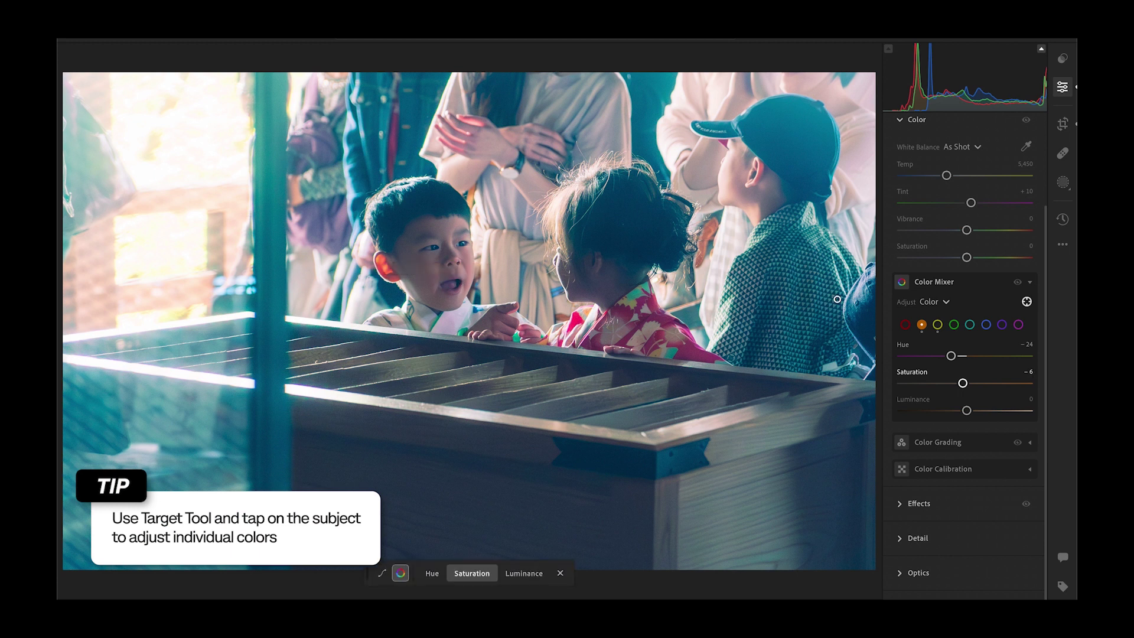
click(938, 325)
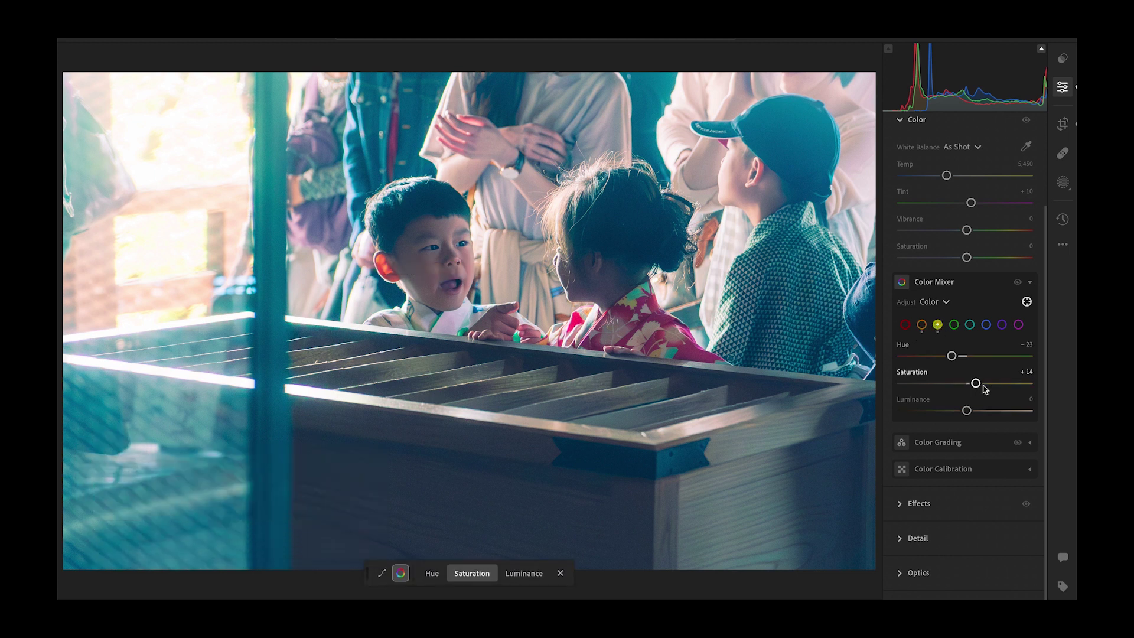
drag(981, 383, 940, 358)
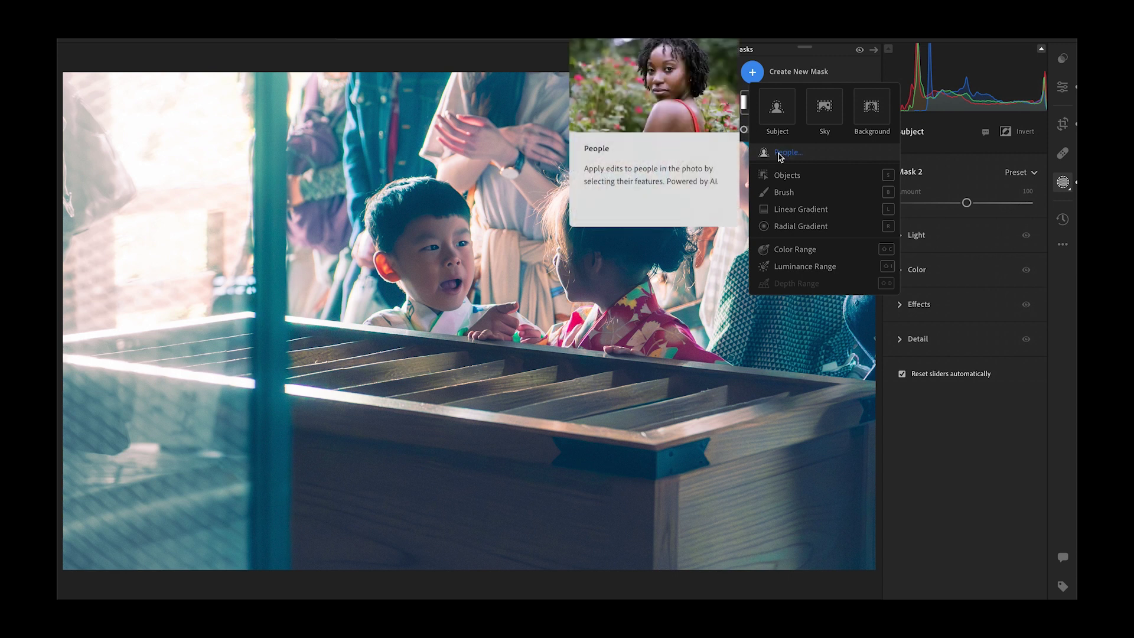
Step: Create a new People mask so Lightroom detects the seven people in the photo
click(780, 155)
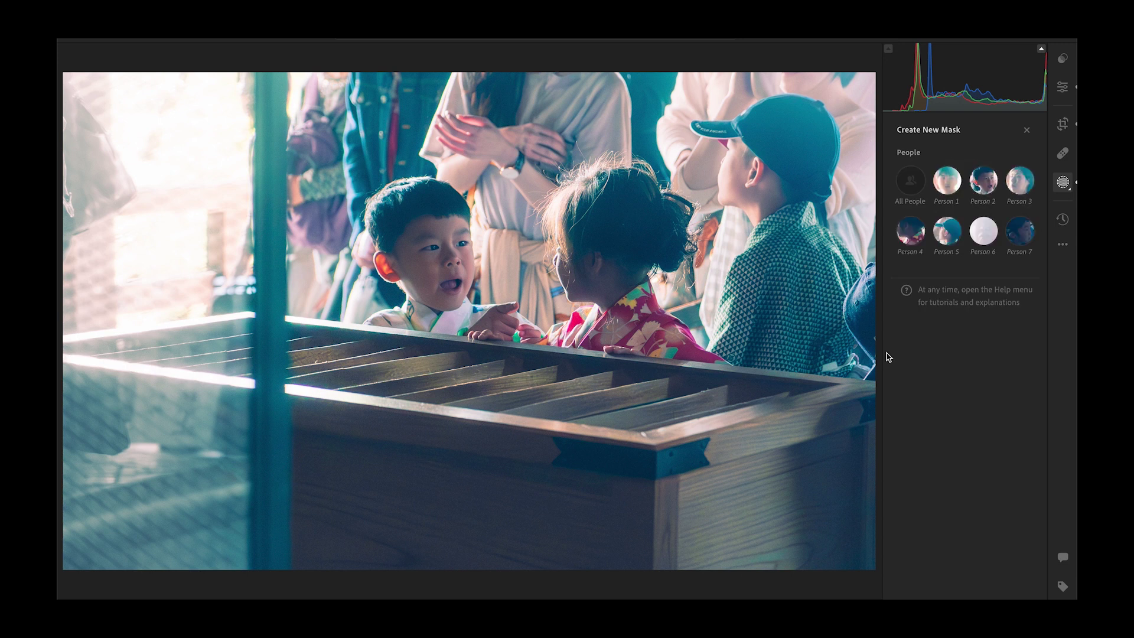
Step: Create a mask of Person 2's facial skin only, excluding the rest of the boy
click(982, 181)
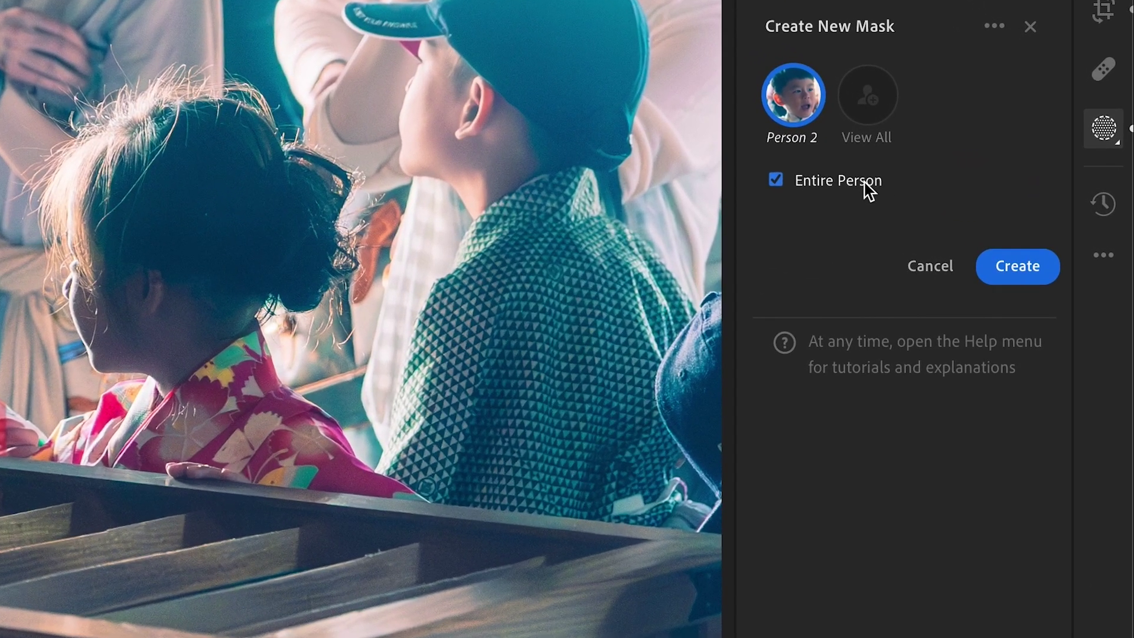
click(874, 191)
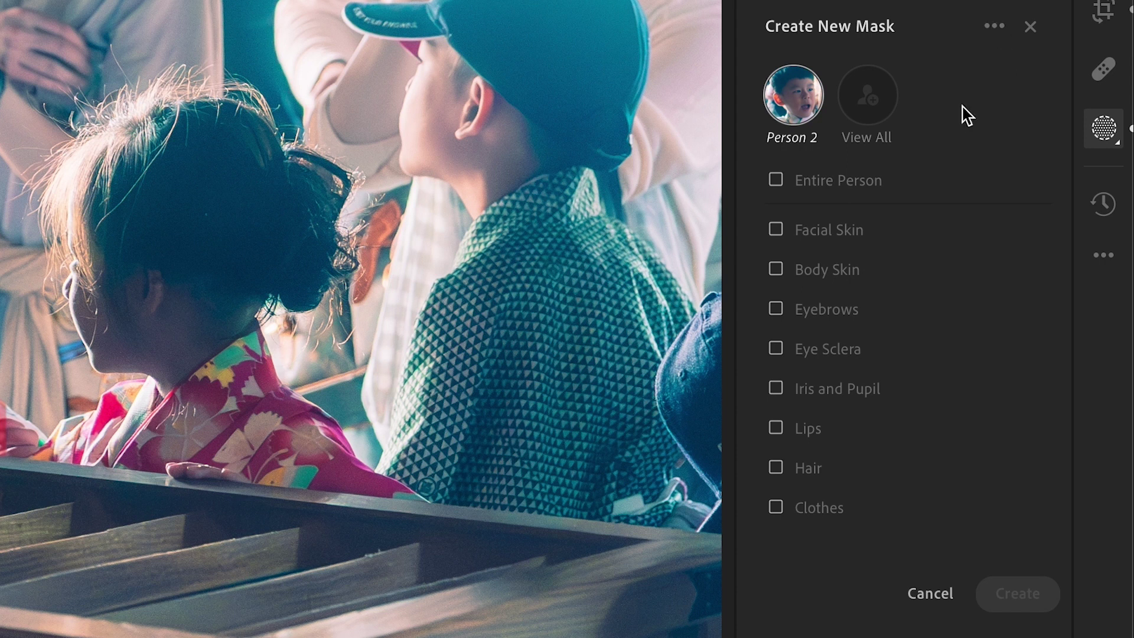
click(838, 232)
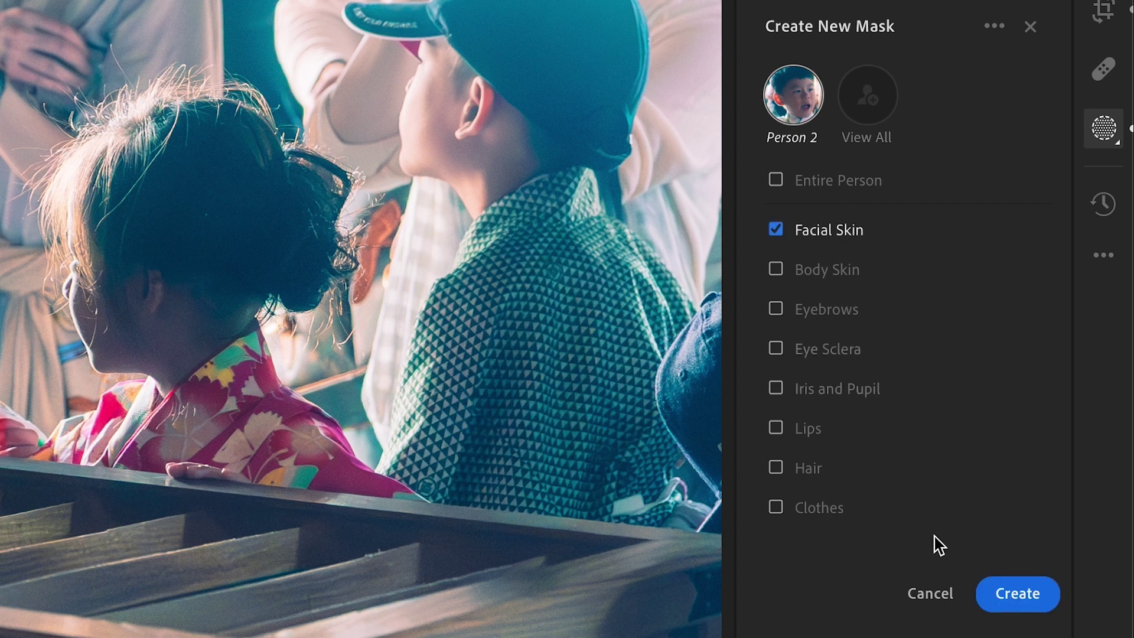
click(1016, 609)
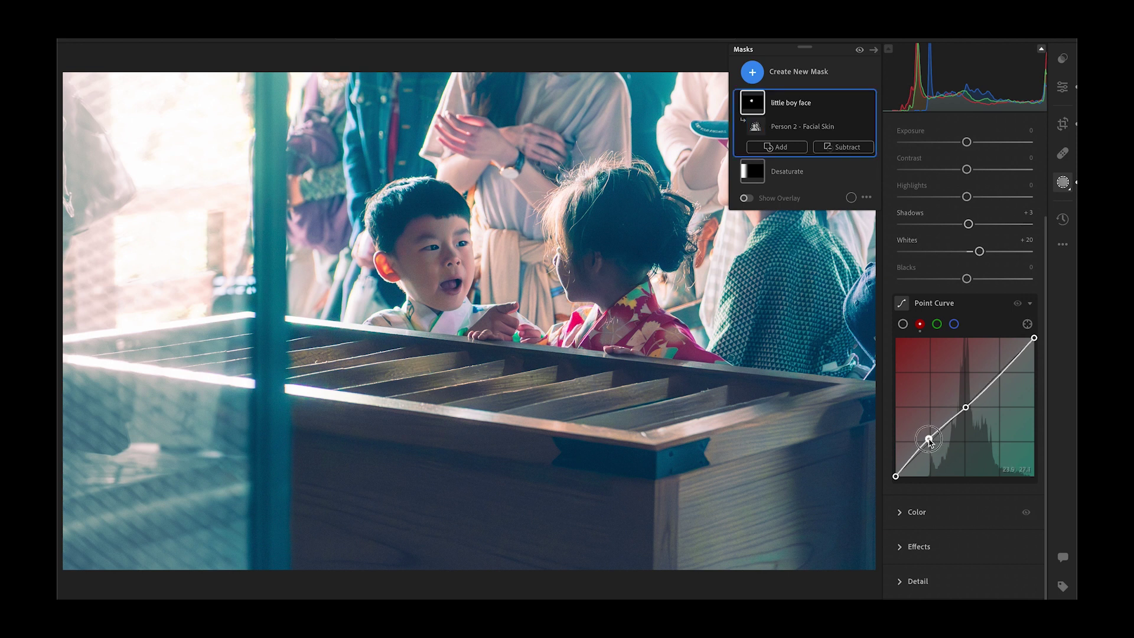
Step: Raise the 'little boy face' mask's Whites to +22 while working its blue and red curves
click(953, 324)
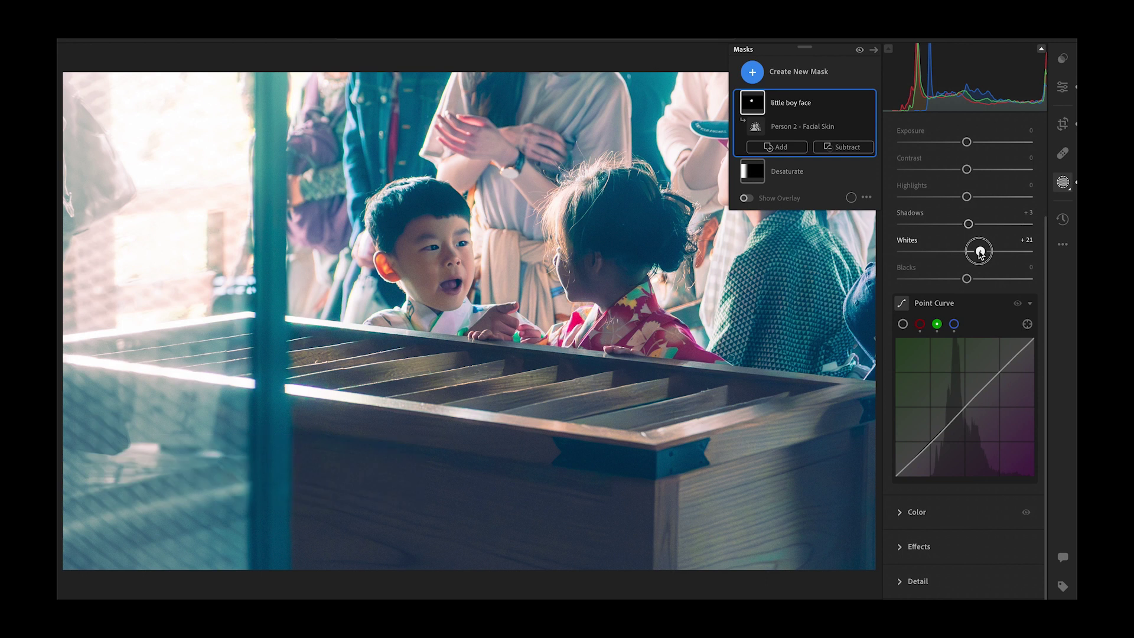
drag(979, 252, 981, 252)
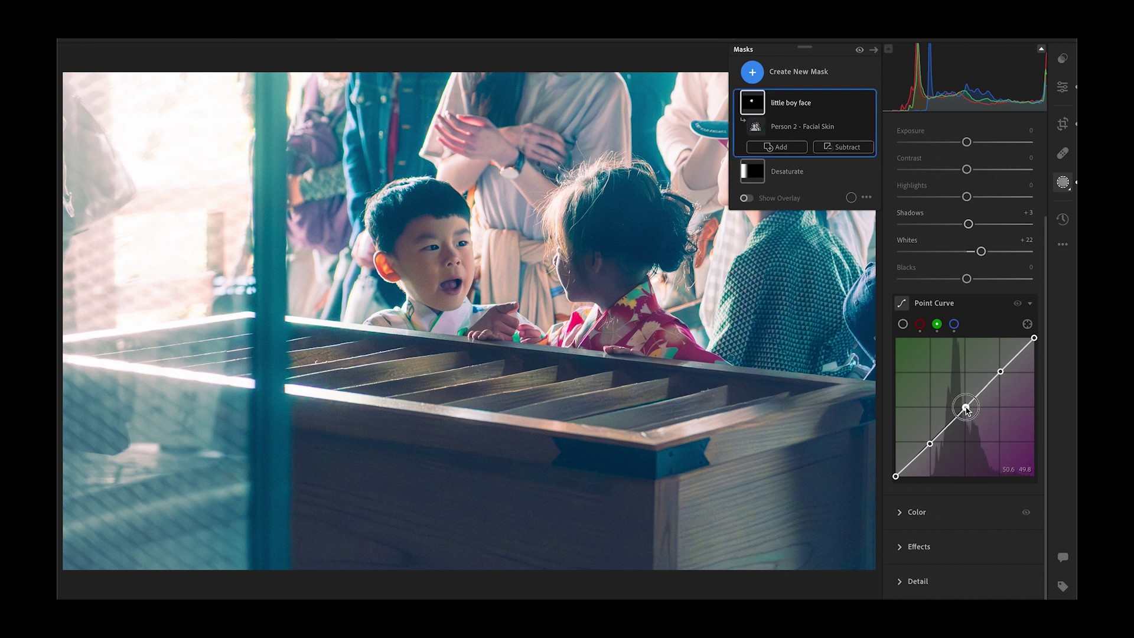
click(921, 325)
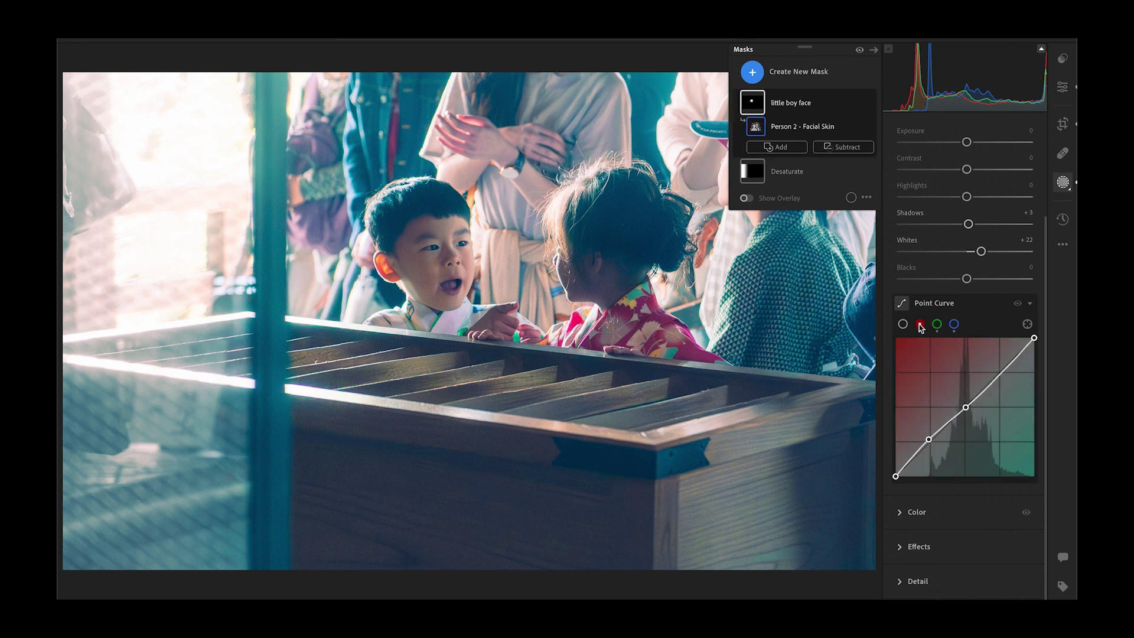